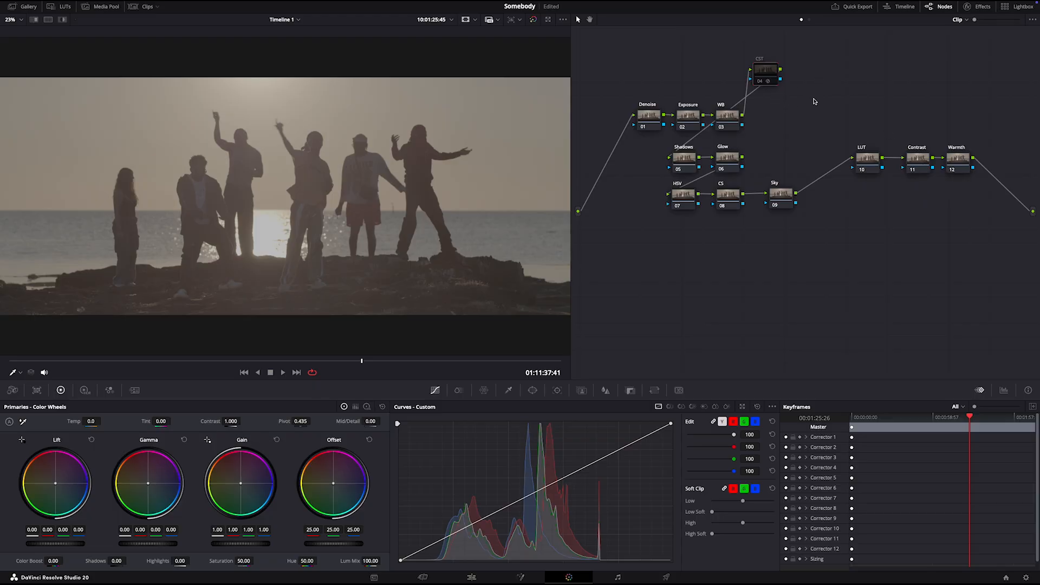
Enable the CST node and review its Color Space Transform effect settings.
{"action": "key", "text": "ctrl+d"}
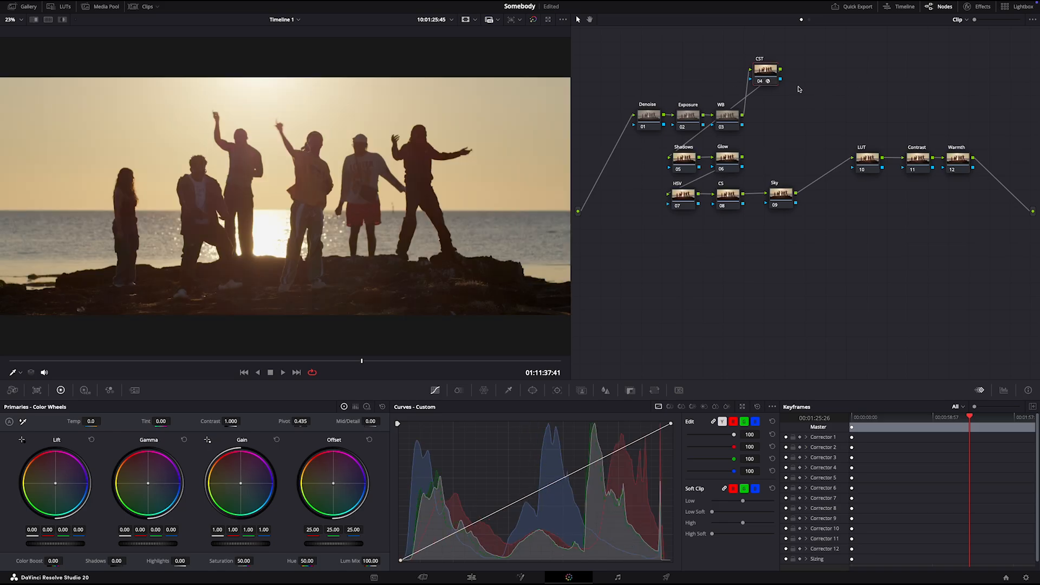
{"action": "left_click", "coordinate": [982, 6]}
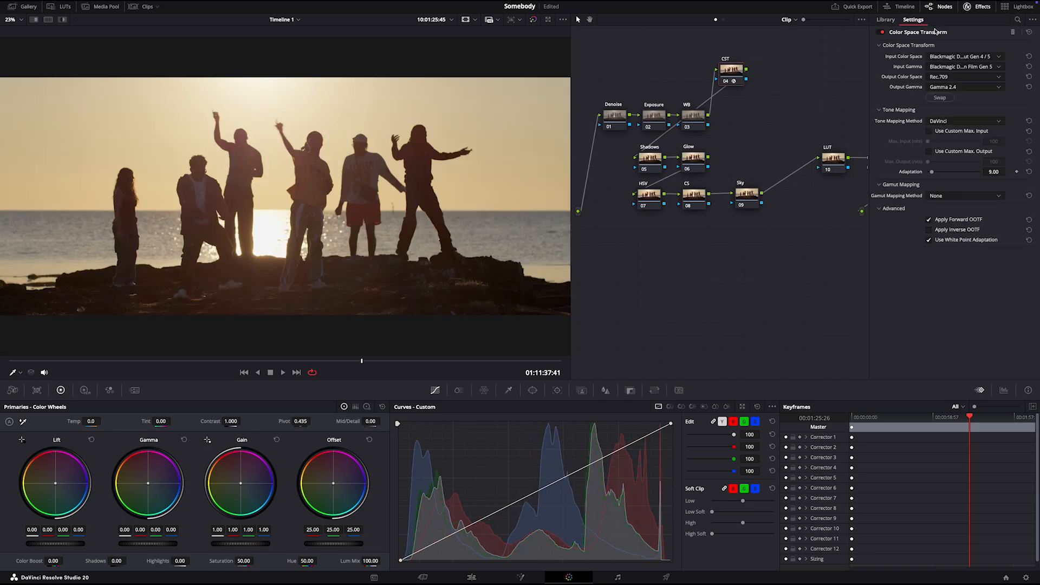
{"action": "left_click", "coordinate": [1018, 20]}
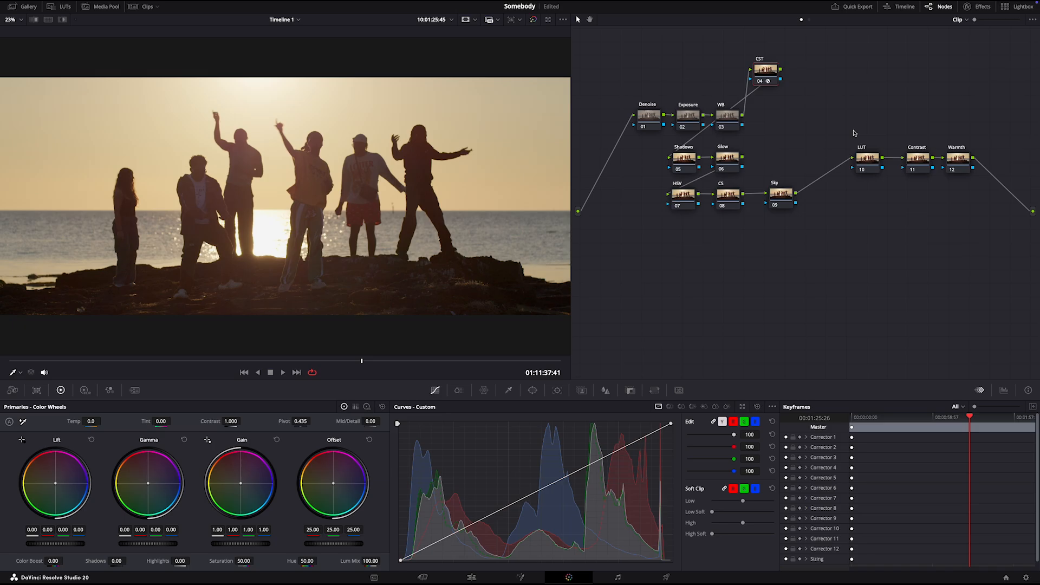
Raise the color temperature slightly on the WB node and save the project.
{"action": "left_click", "coordinate": [727, 115]}
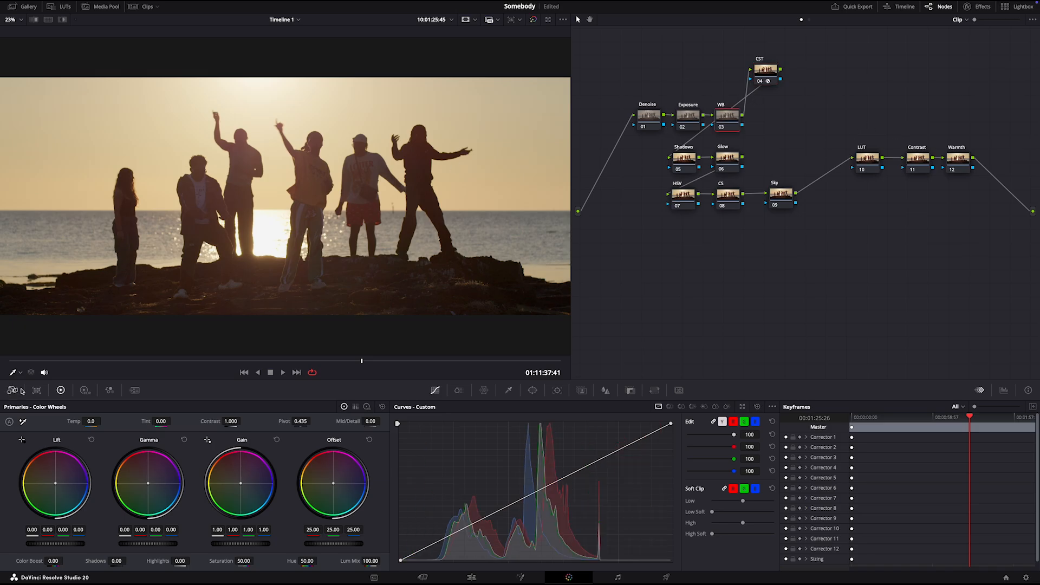
{"action": "left_click_drag", "start_coordinate": [94, 419], "coordinate": [103, 421]}
{"action": "key", "text": "ctrl+s"}
On the Exposure node, set the HDR Shadow exposure to -0.20 and Light exposure to 0.05, comparing with the Exposure and WB nodes disabled.
{"action": "left_click", "coordinate": [688, 120]}
{"action": "left_click", "coordinate": [85, 391]}
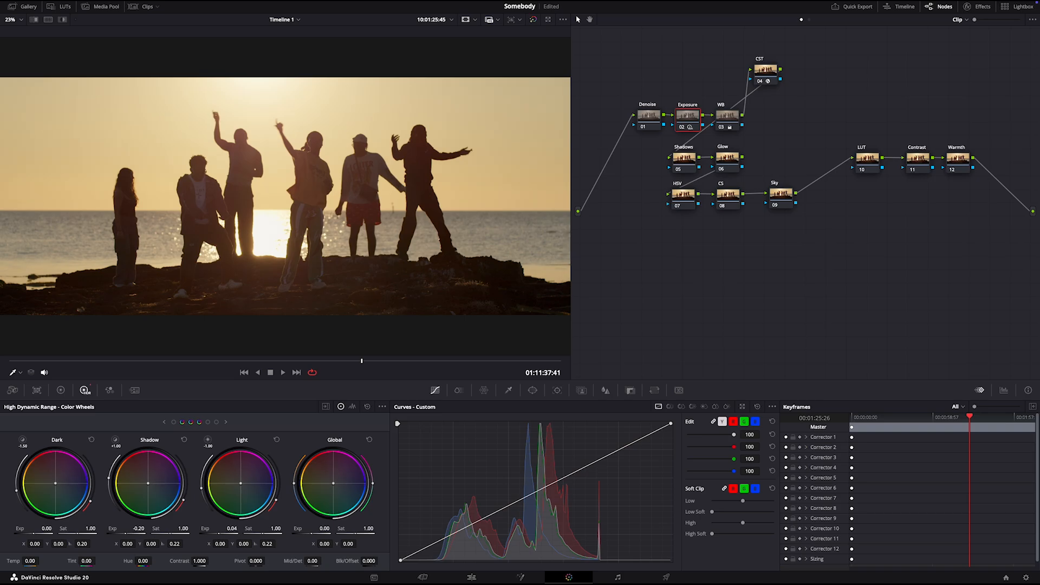
{"action": "left_click_drag", "start_coordinate": [774, 125], "coordinate": [689, 119]}
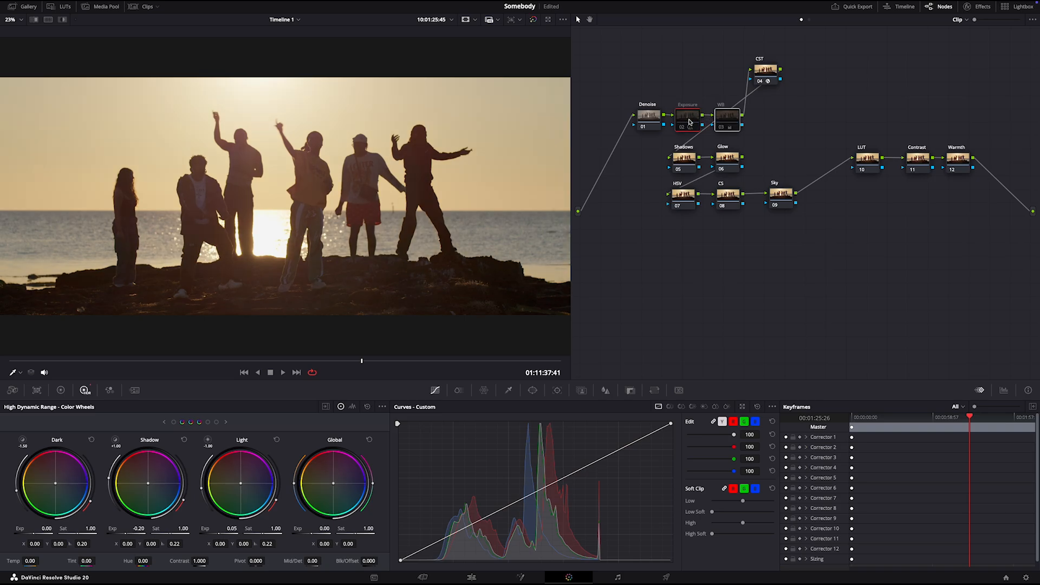
Shape a gentle S-curve on the Contrast node's custom curve, lowering a shadow point and slightly raising a highlight point.
{"action": "left_click", "coordinate": [919, 162]}
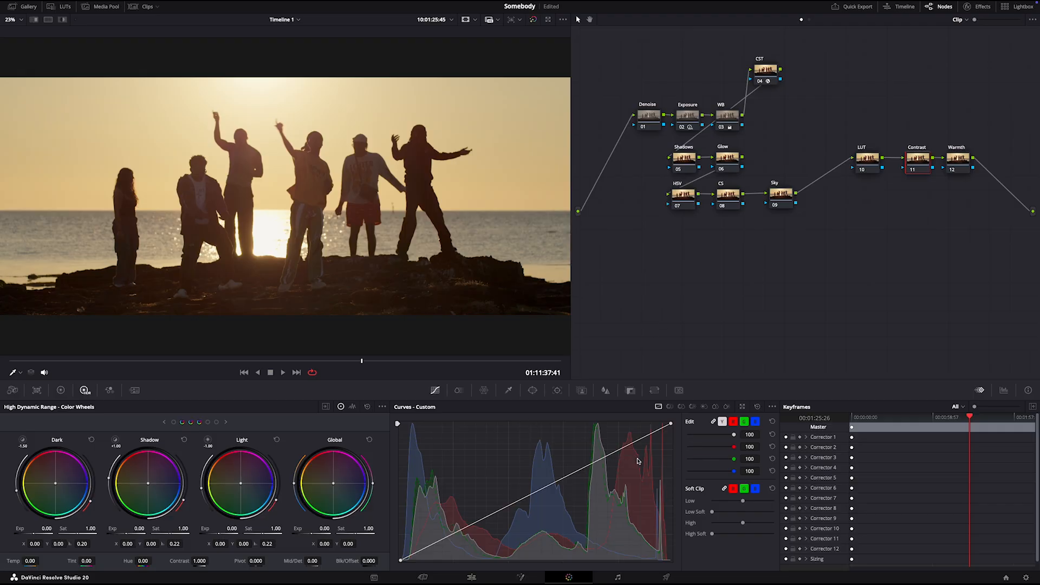
{"action": "left_click", "coordinate": [452, 534]}
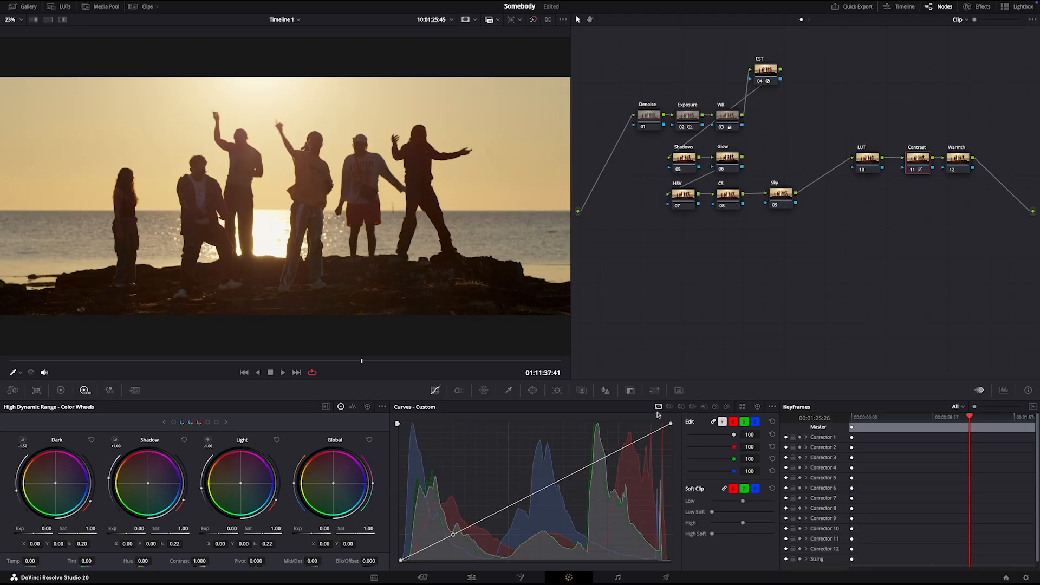
{"action": "left_click", "coordinate": [618, 451]}
{"action": "left_click_drag", "start_coordinate": [453, 536], "coordinate": [453, 542]}
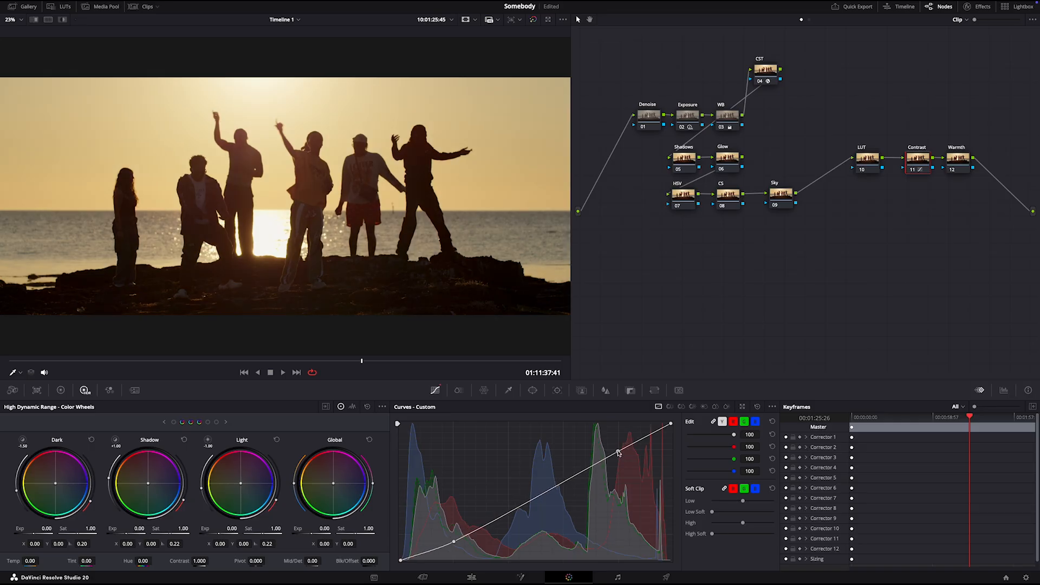
{"action": "left_click_drag", "start_coordinate": [618, 451], "coordinate": [617, 448]}
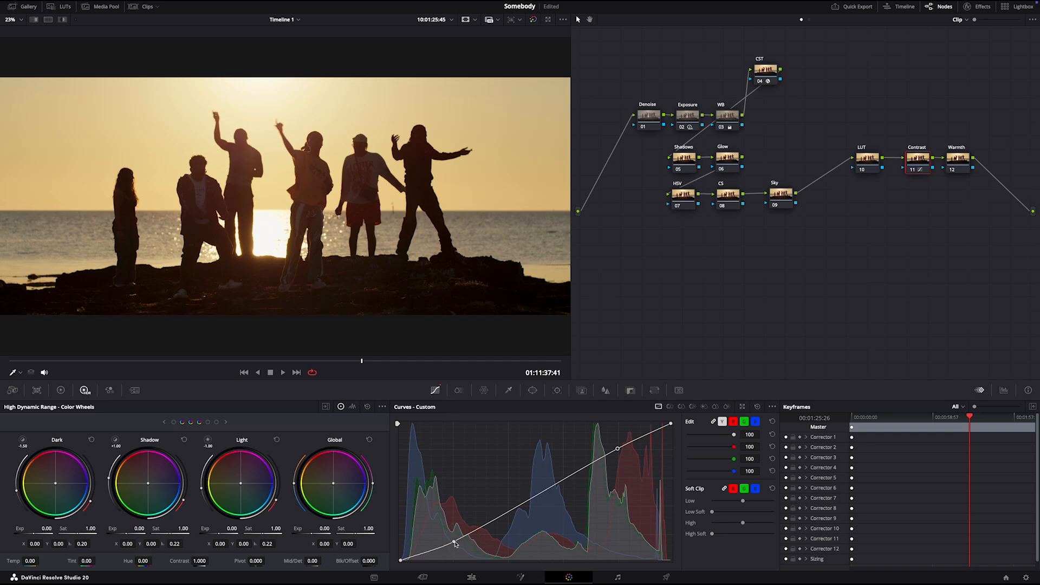
{"action": "left_click_drag", "start_coordinate": [454, 543], "coordinate": [456, 548]}
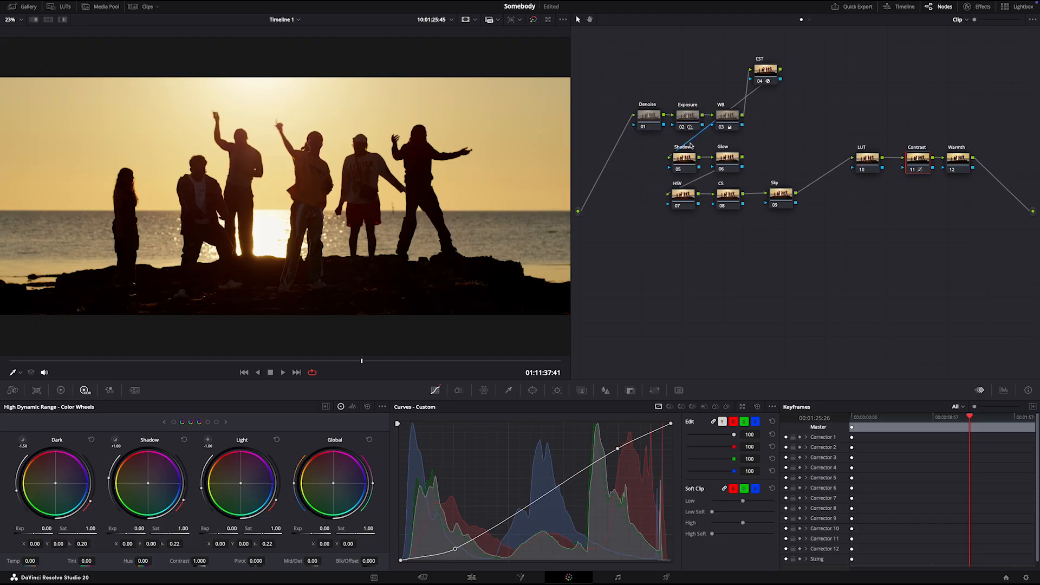
Set the primaries Shadows value on the Shadows node to -43.50.
{"action": "left_click", "coordinate": [684, 163]}
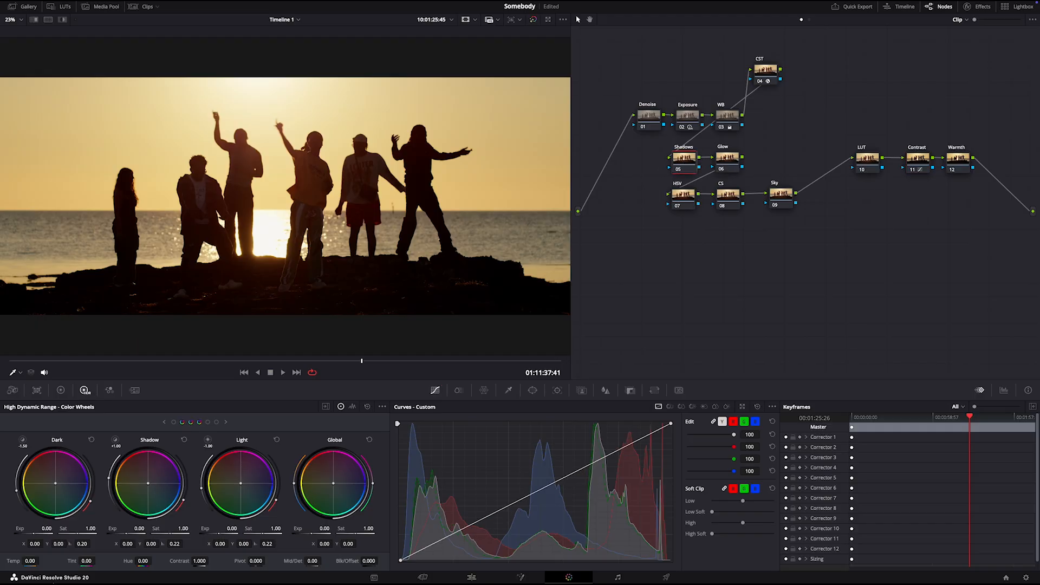
{"action": "left_click", "coordinate": [61, 391]}
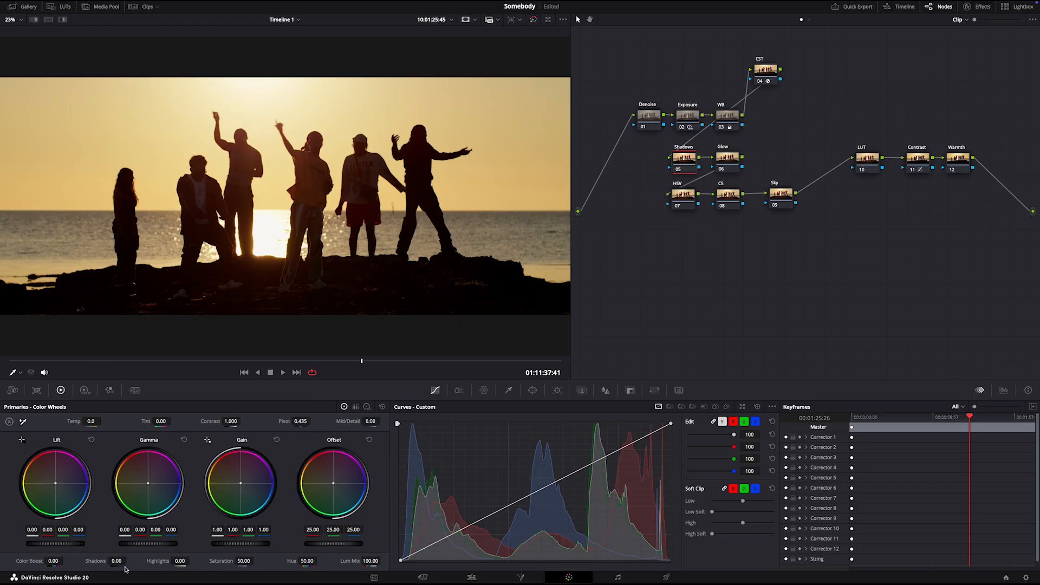
{"action": "left_click_drag", "start_coordinate": [117, 561], "coordinate": [70, 561]}
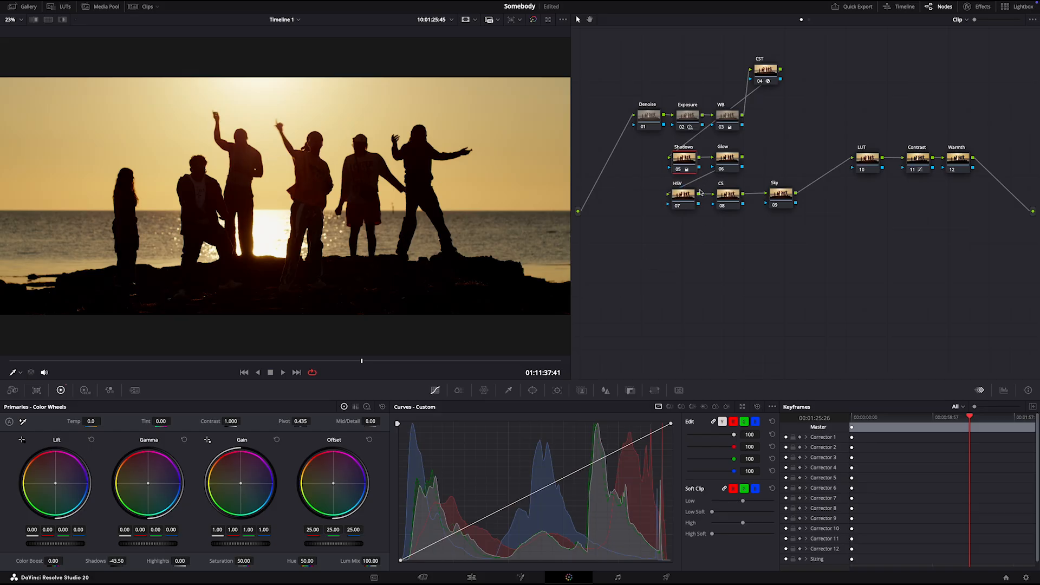
Try a saturation of 79.60 on the HSV node and reset the node's grade.
{"action": "left_click", "coordinate": [685, 197]}
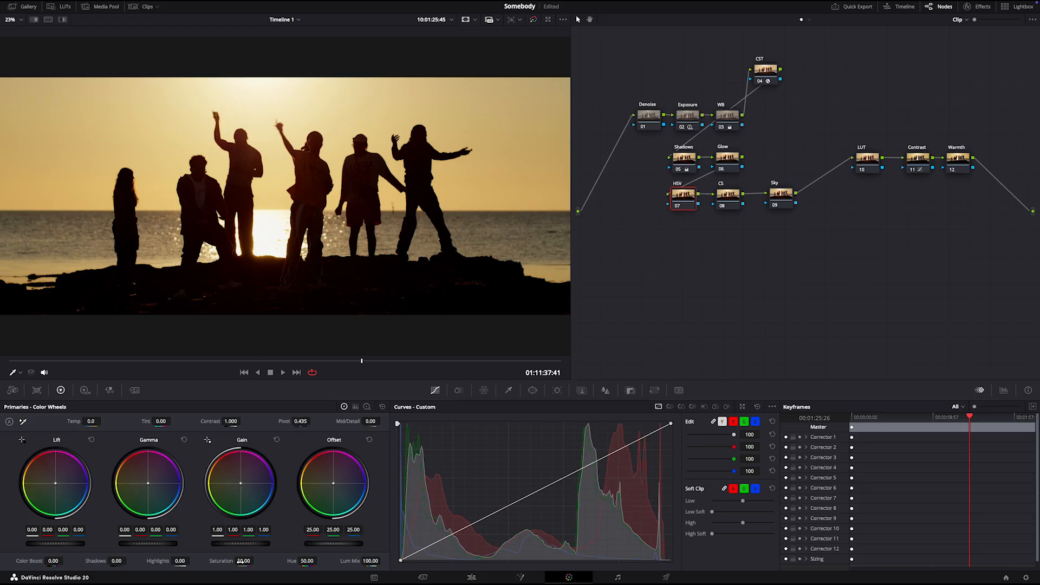
{"action": "left_click_drag", "start_coordinate": [257, 560], "coordinate": [286, 560]}
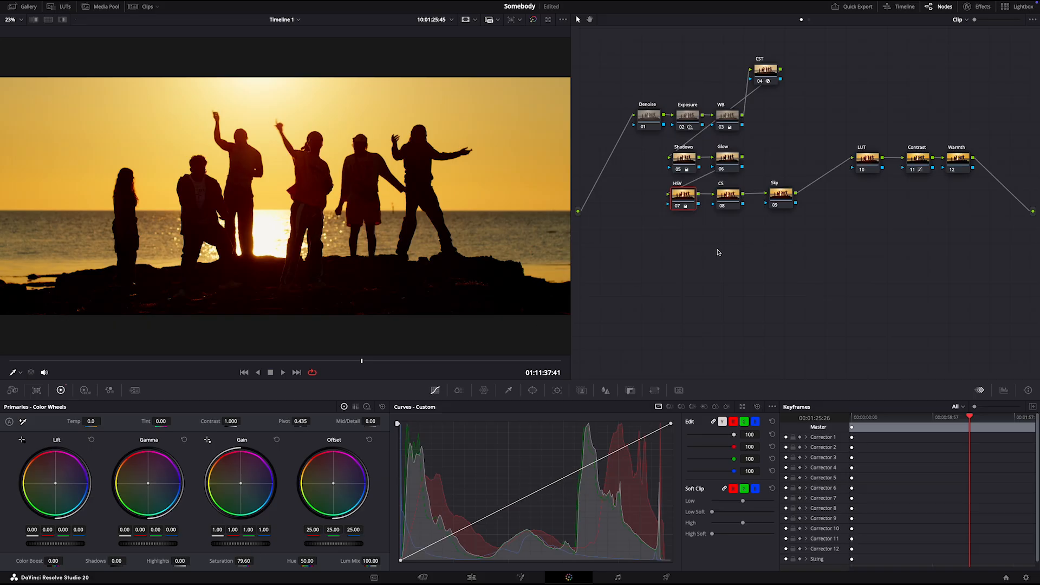
{"action": "right_click", "coordinate": [679, 197]}
{"action": "left_click", "coordinate": [714, 202]}
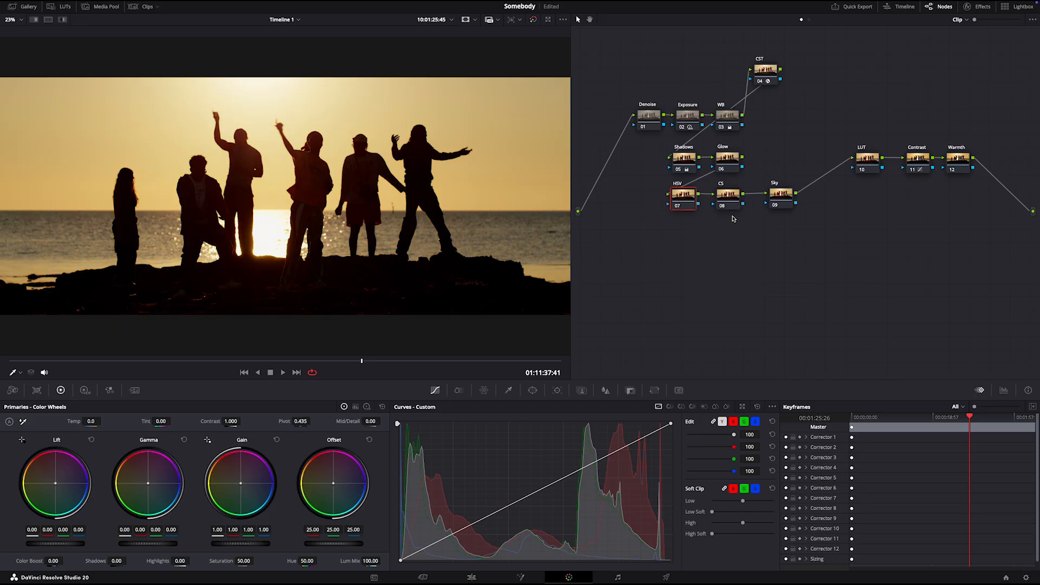
Set the HSV node's color space to HSV.
{"action": "right_click", "coordinate": [684, 199]}
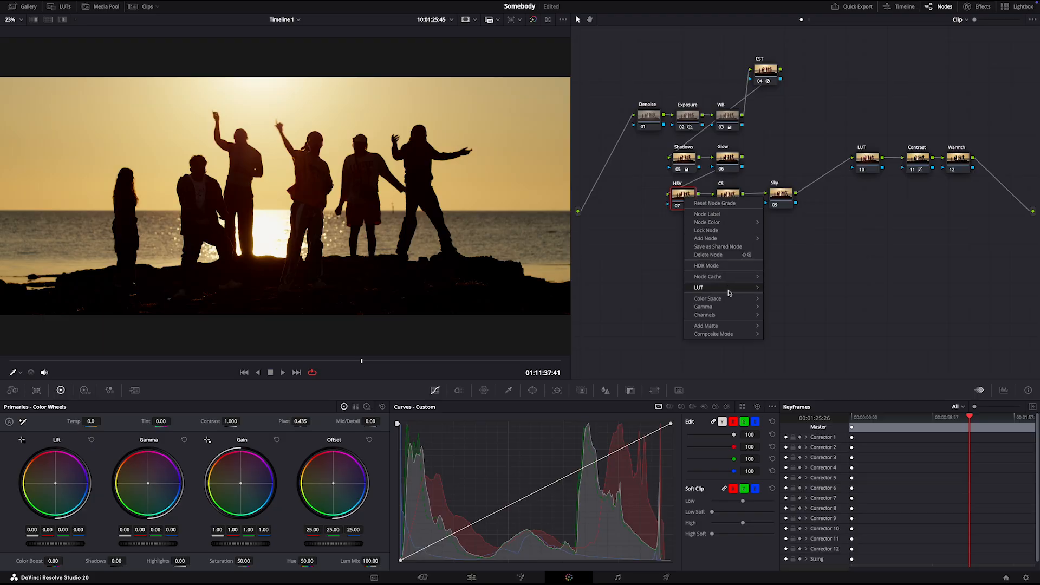
{"action": "mouse_move", "coordinate": [729, 302]}
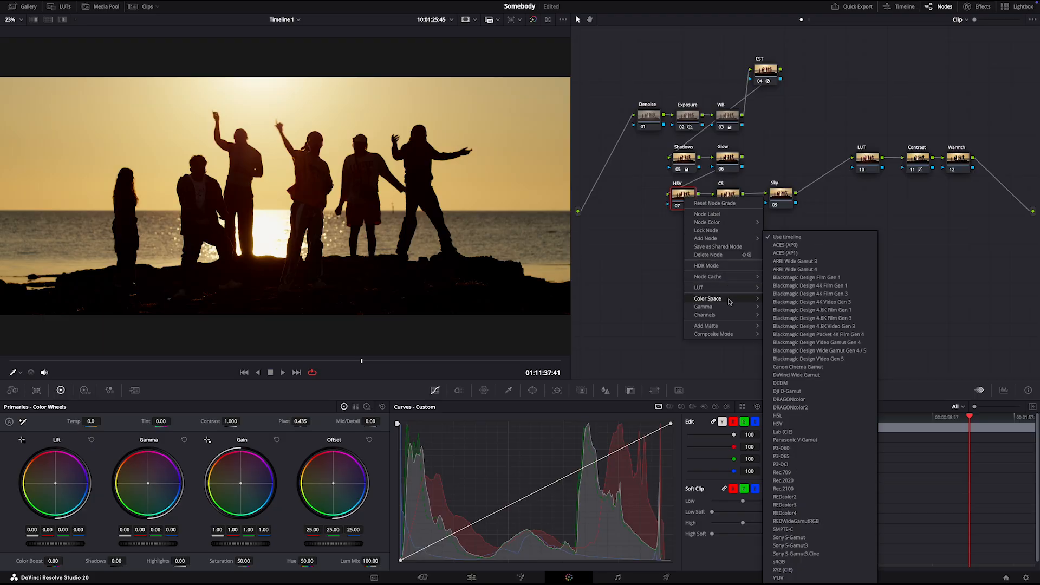
{"action": "left_click", "coordinate": [788, 424]}
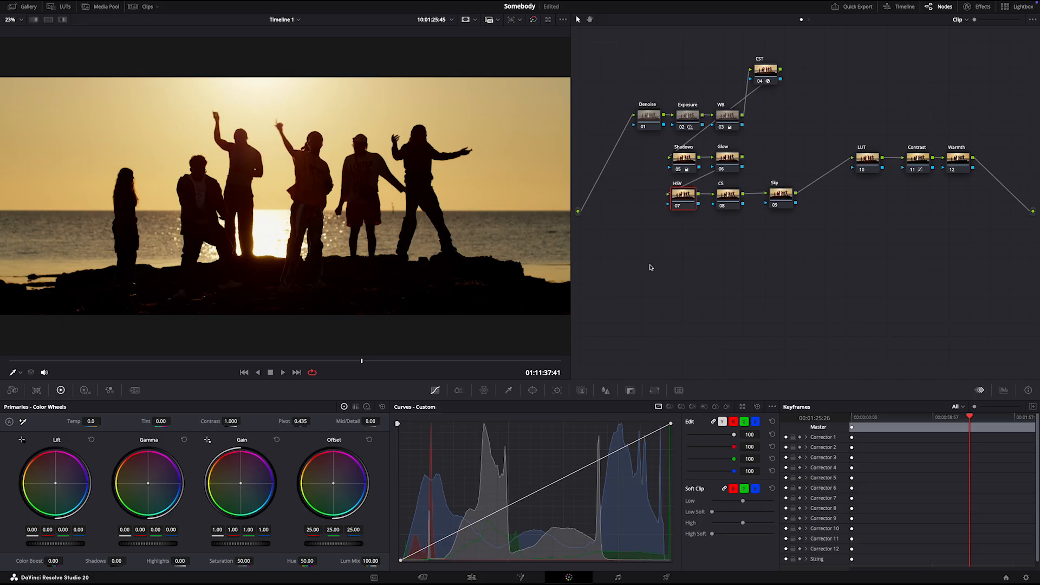
Turn off Channel 1 and Channel 3 on the HSV node, keeping only Channel 2 active.
{"action": "right_click", "coordinate": [682, 200]}
{"action": "mouse_move", "coordinate": [715, 318]}
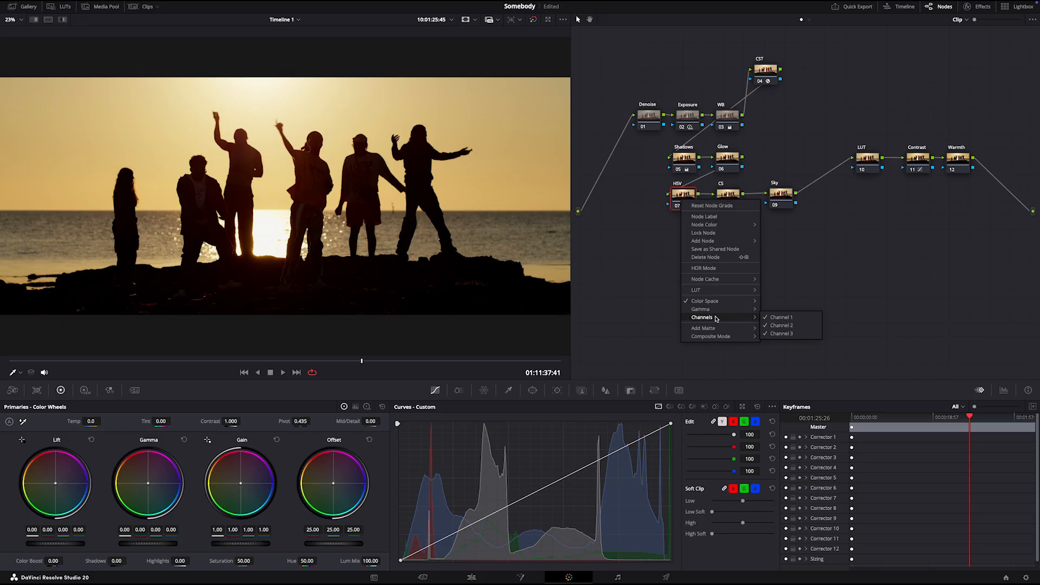
{"action": "left_click", "coordinate": [777, 318]}
{"action": "right_click", "coordinate": [682, 204]}
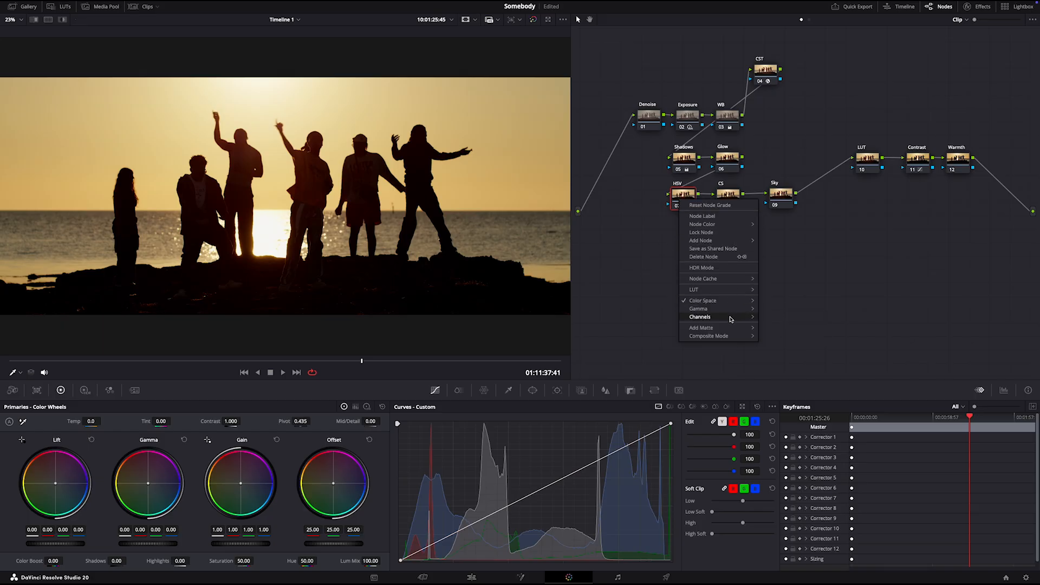
{"action": "mouse_move", "coordinate": [729, 318]}
{"action": "left_click", "coordinate": [780, 332]}
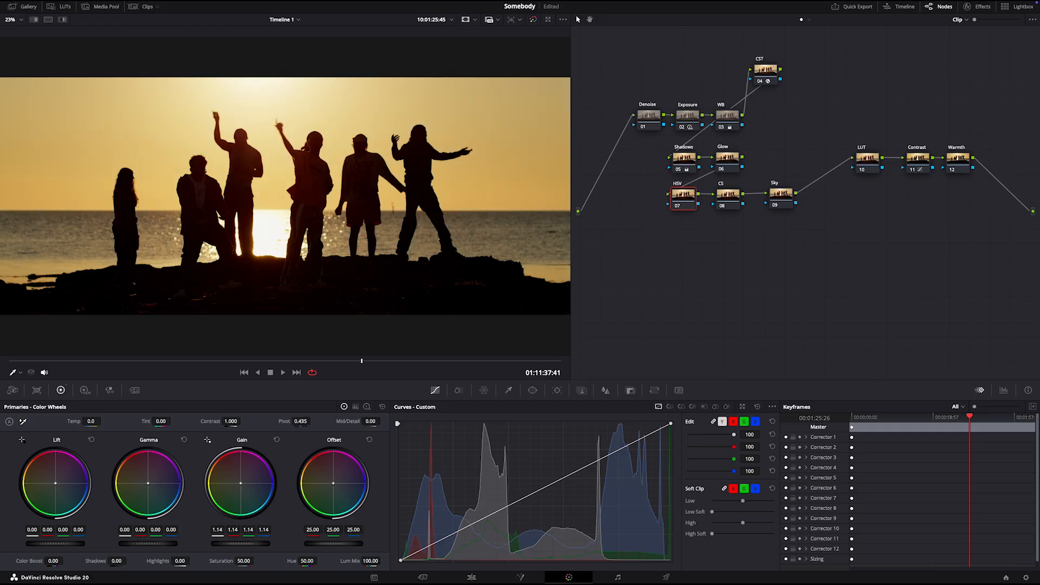
Set the HSV node's Gain to 1.19 and toggle the node off and on to compare the saturation.
{"action": "left_click_drag", "start_coordinate": [241, 544], "coordinate": [250, 543]}
{"action": "left_click", "coordinate": [677, 207]}
{"action": "left_click", "coordinate": [677, 208]}
{"action": "left_click", "coordinate": [676, 208]}
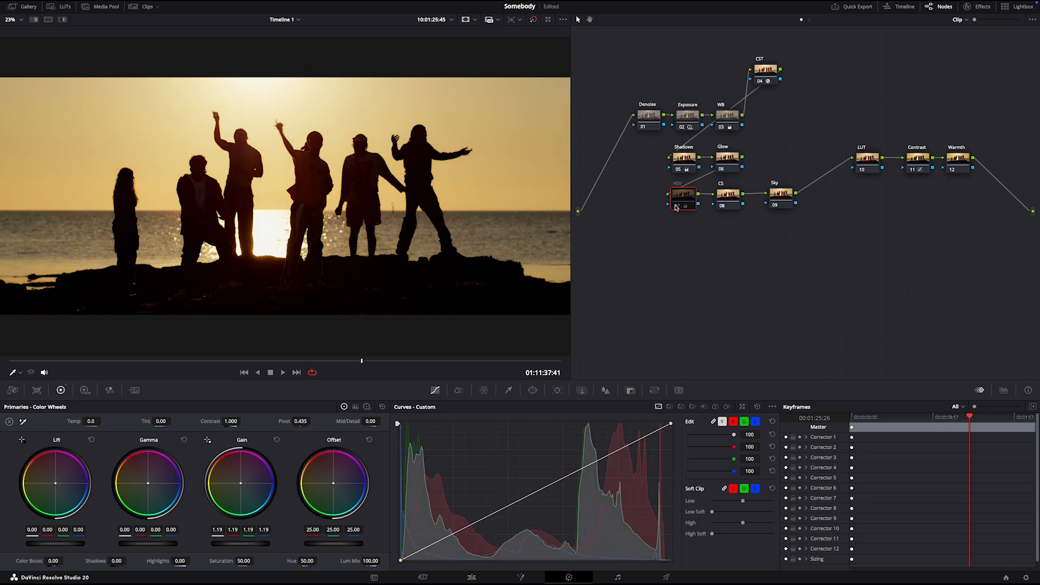
{"action": "left_click", "coordinate": [676, 207]}
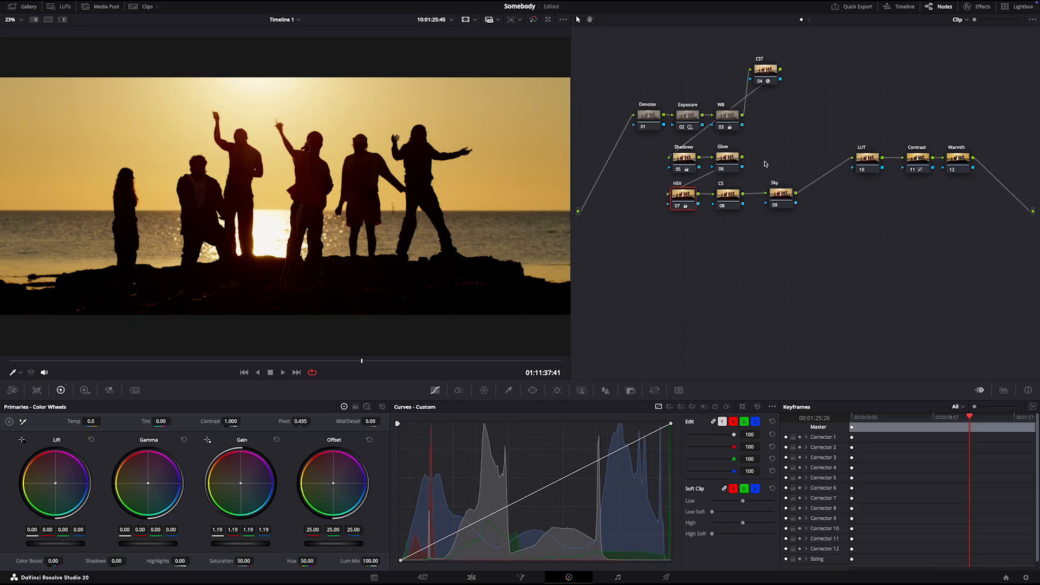
Apply the Rec709 Fujifilm 3513DI D65 LUT from Film Looks to the LUT node.
{"action": "left_click", "coordinate": [868, 159]}
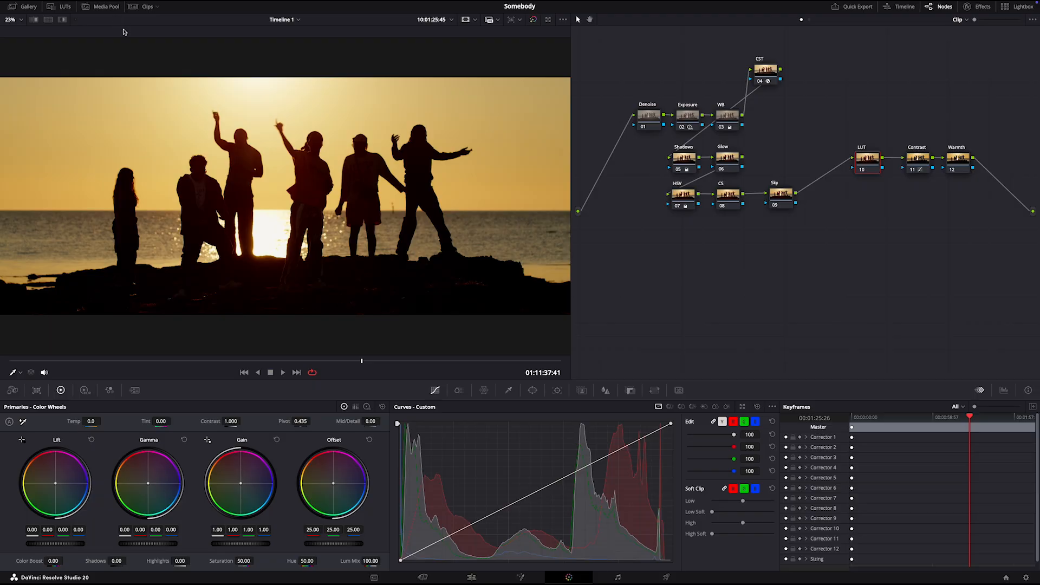
{"action": "left_click", "coordinate": [59, 8]}
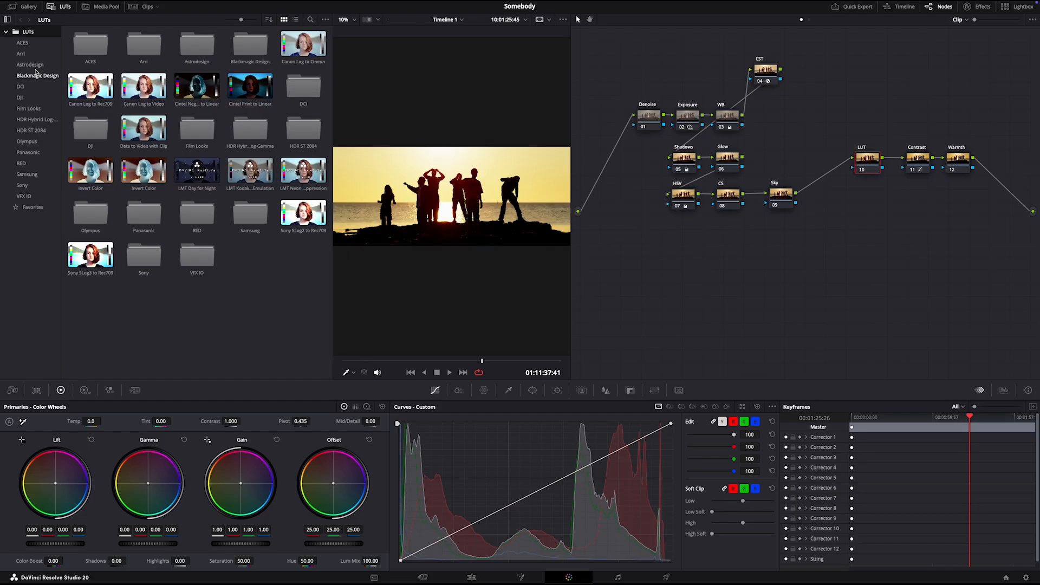
{"action": "left_click", "coordinate": [28, 108]}
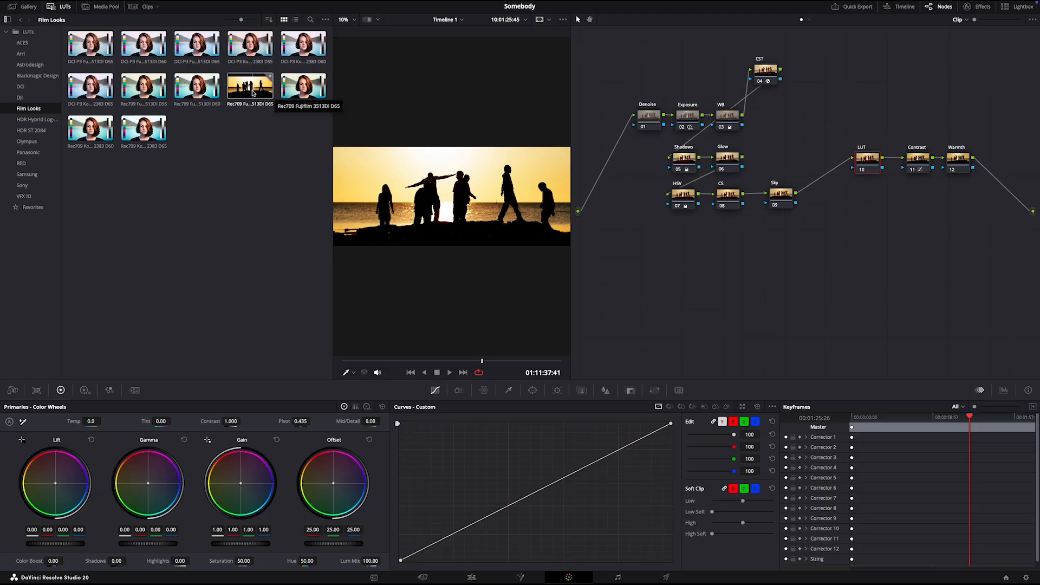
{"action": "left_click_drag", "start_coordinate": [253, 94], "coordinate": [877, 169]}
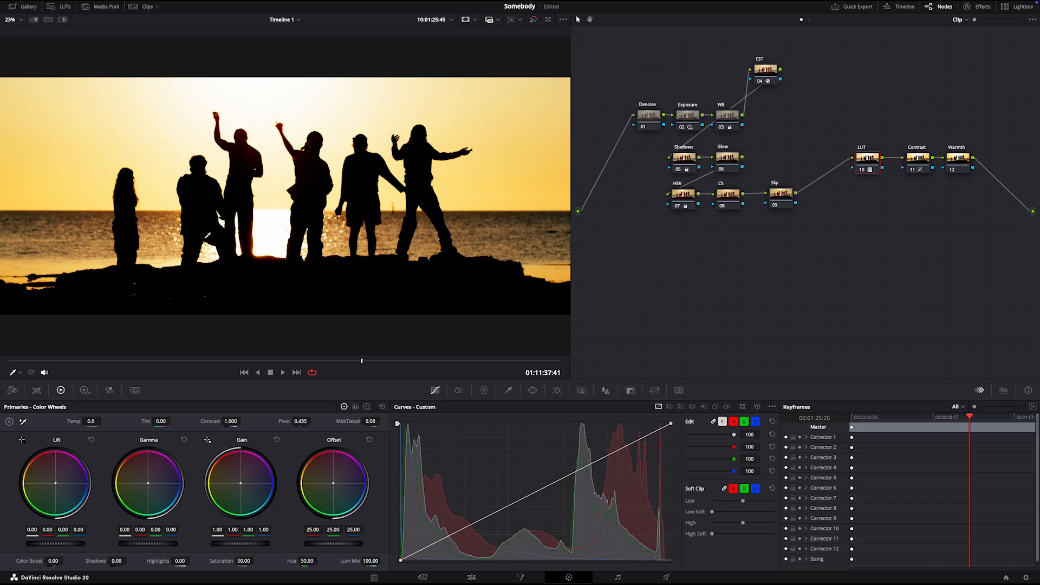
Lower the LUT node's key output gain to about 0.19 and toggle the node to compare its effect.
{"action": "left_click", "coordinate": [630, 390]}
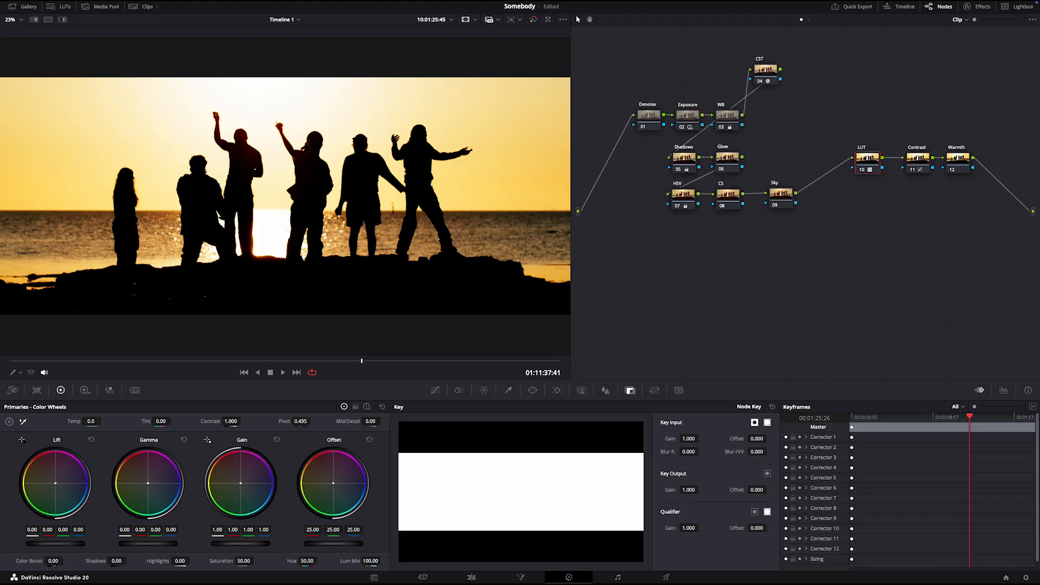
{"action": "left_click_drag", "start_coordinate": [689, 490], "coordinate": [634, 489]}
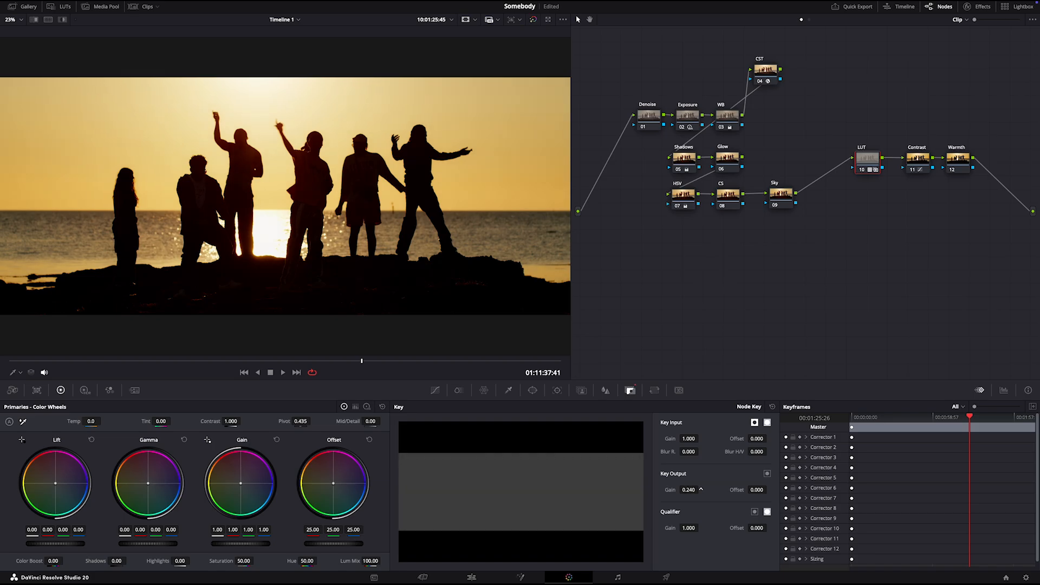
{"action": "left_click_drag", "start_coordinate": [701, 489], "coordinate": [701, 490]}
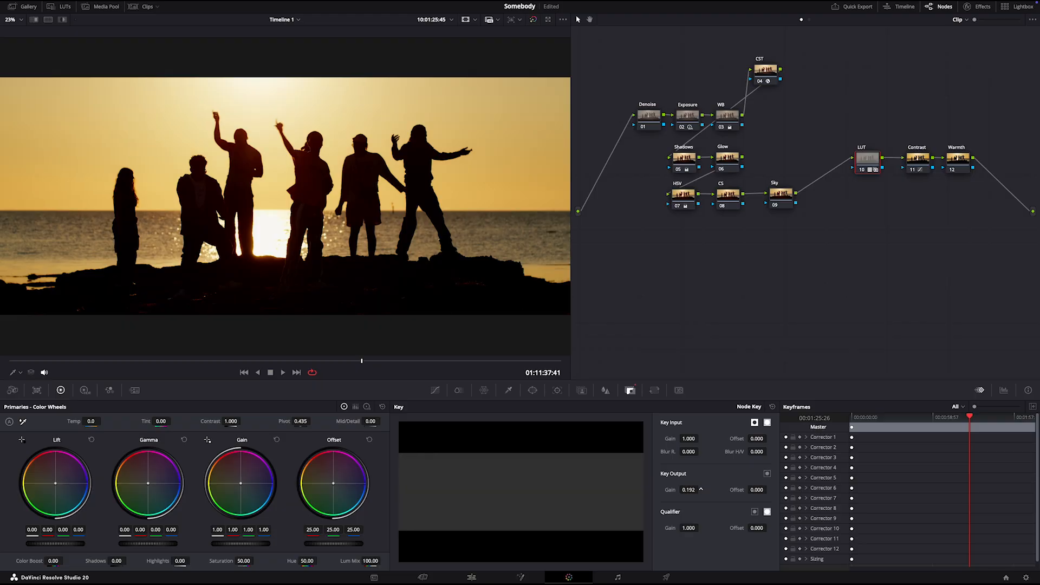
{"action": "left_click_drag", "start_coordinate": [701, 489], "coordinate": [701, 490]}
{"action": "left_click", "coordinate": [863, 170]}
{"action": "left_click", "coordinate": [864, 170]}
{"action": "left_click", "coordinate": [863, 170]}
{"action": "left_click", "coordinate": [863, 170]}
{"action": "left_click", "coordinate": [862, 170]}
{"action": "left_click", "coordinate": [862, 170]}
Sample the yellow sky beside the silhouettes with the HSL qualifier on the Sky node.
{"action": "left_click", "coordinate": [780, 199]}
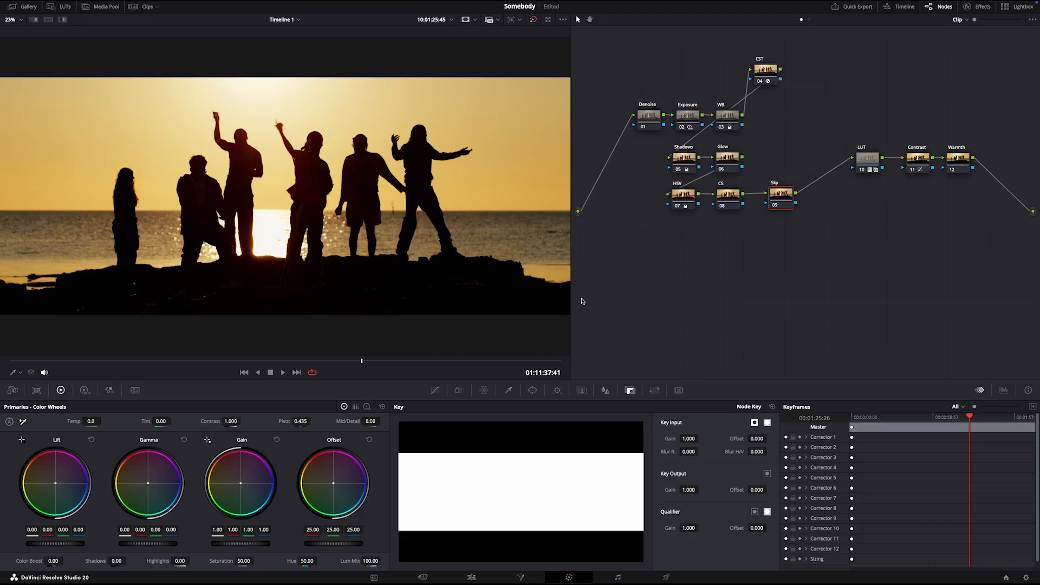
{"action": "left_click", "coordinate": [509, 390]}
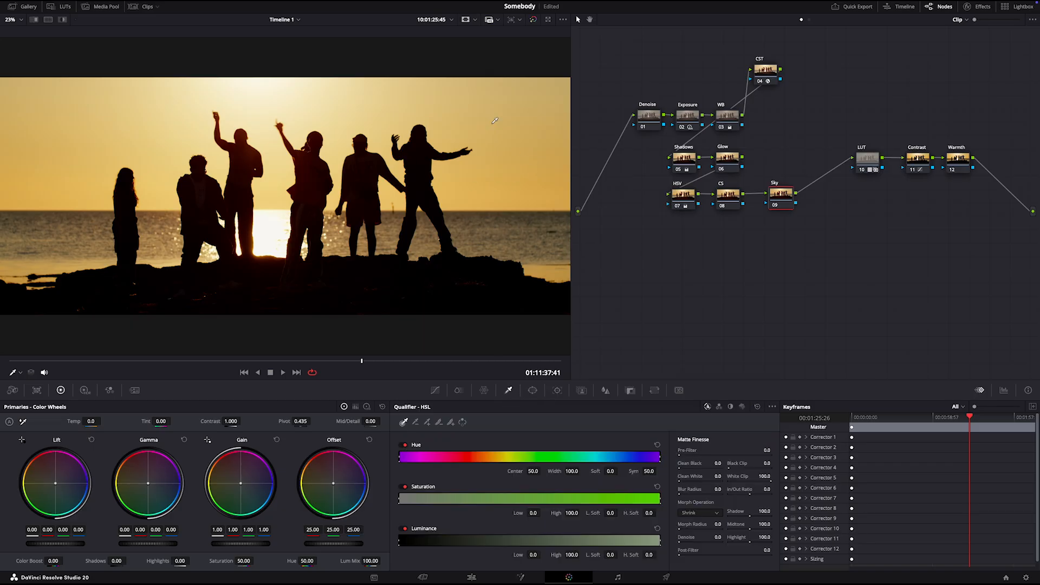
{"action": "left_click", "coordinate": [510, 119]}
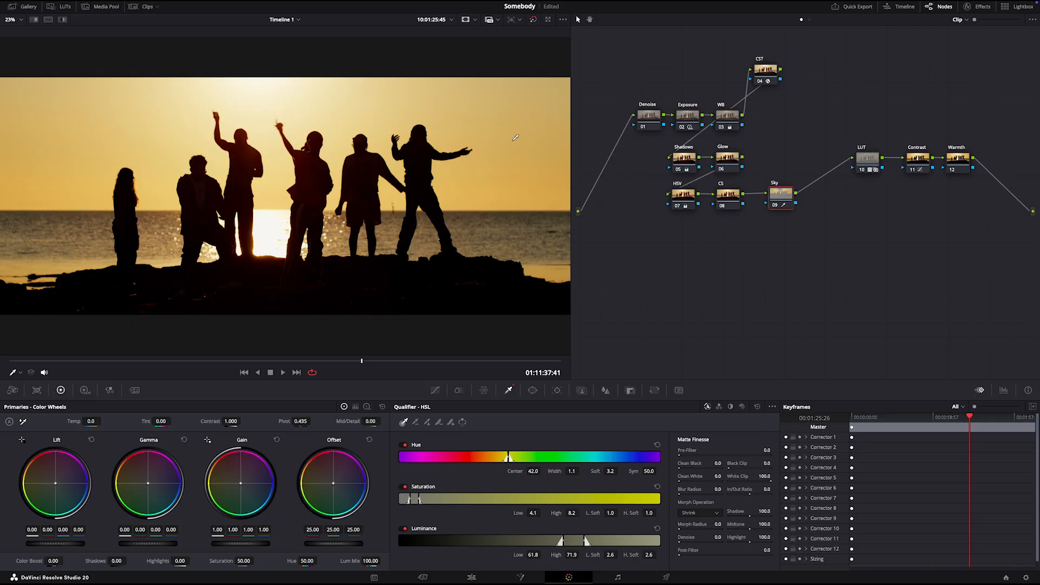
With the highlight view on, resample the sky across its full width for the Sky node's qualifier and return to the normal view.
{"action": "key", "text": "shift+h"}
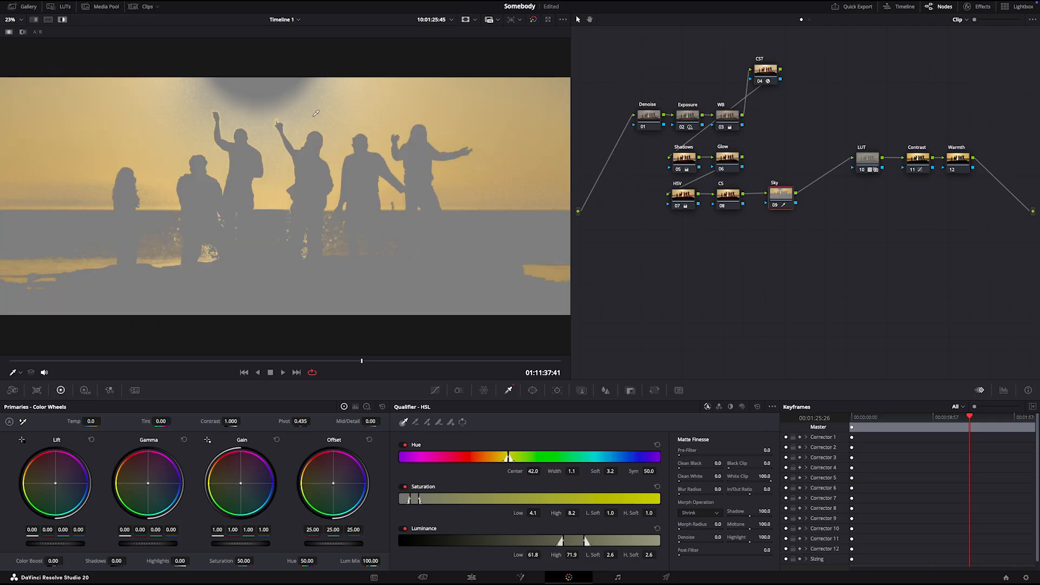
{"action": "left_click", "coordinate": [379, 96]}
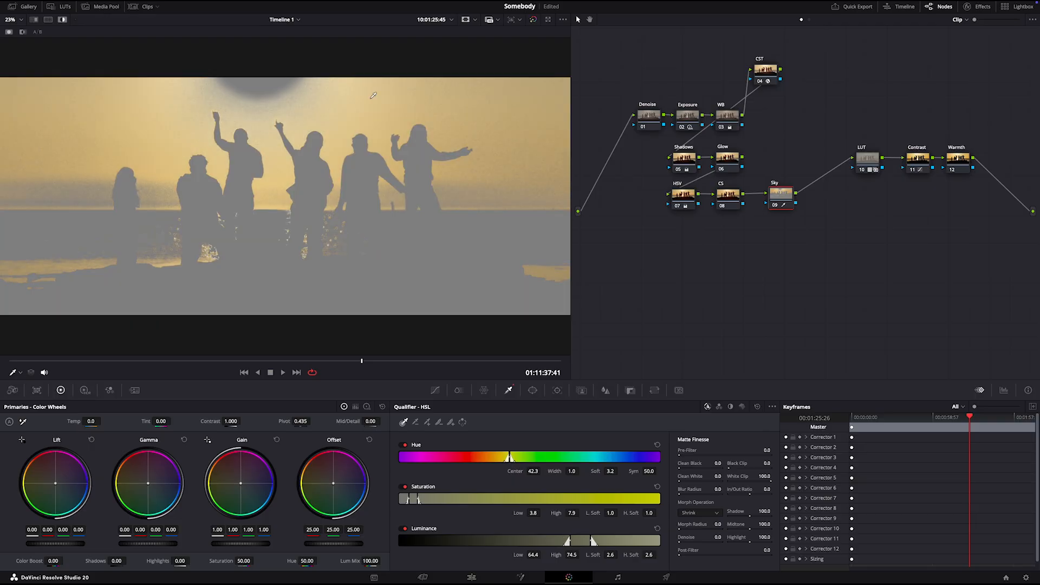
{"action": "mouse_move", "coordinate": [373, 95]}
{"action": "left_mouse_down"}
{"action": "mouse_move", "coordinate": [230, 86]}
{"action": "mouse_move", "coordinate": [279, 85]}
{"action": "mouse_move", "coordinate": [261, 82]}
{"action": "mouse_move", "coordinate": [267, 75]}
{"action": "mouse_move", "coordinate": [237, 75]}
{"action": "mouse_move", "coordinate": [327, 86]}
{"action": "left_mouse_up"}
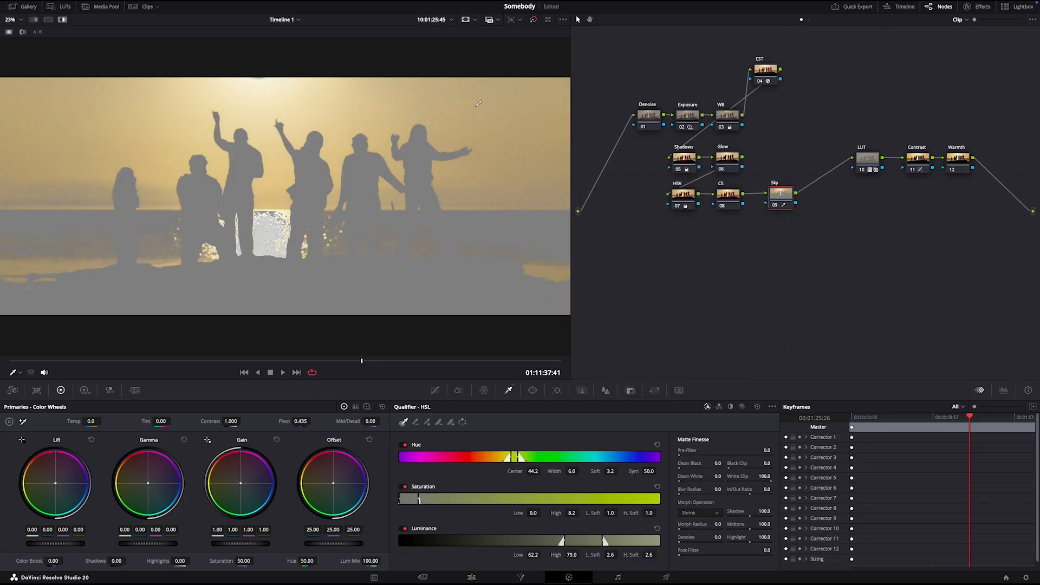
{"action": "left_click_drag", "start_coordinate": [478, 103], "coordinate": [18, 110]}
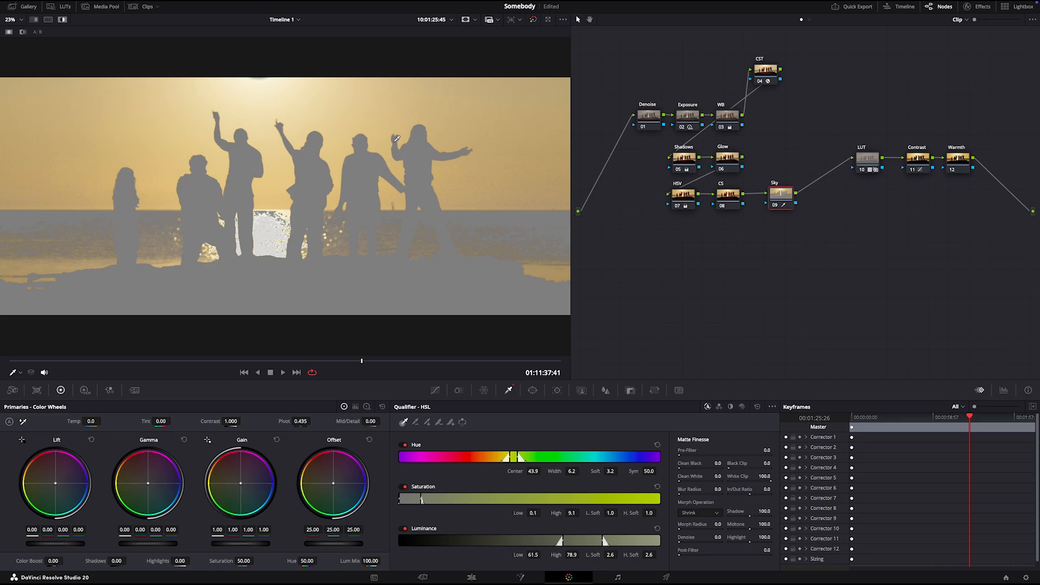
{"action": "key", "text": "shift+h"}
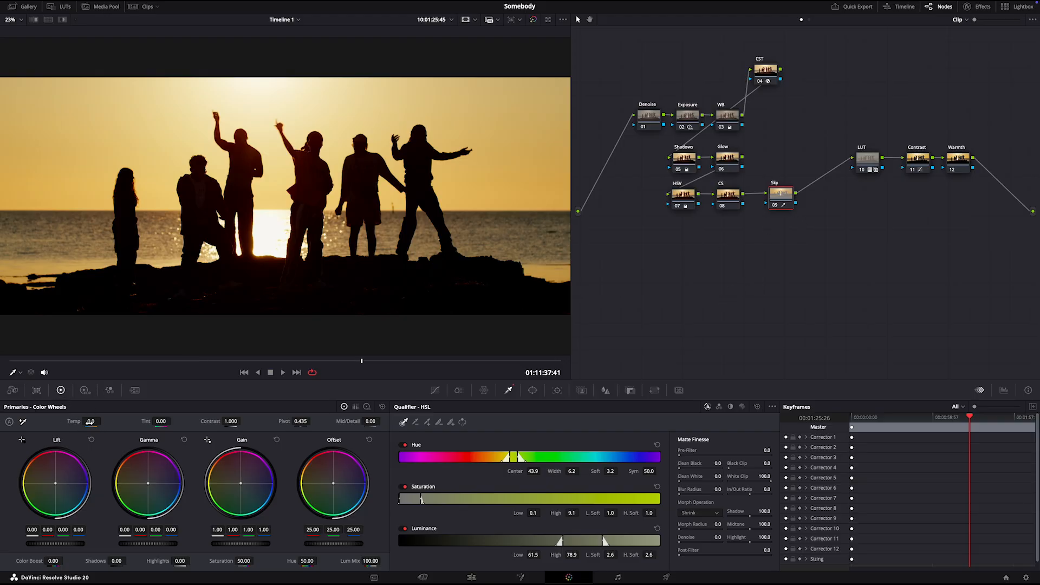
Set the Sky node's color temperature to 610 and toggle the node off and on to compare.
{"action": "left_click_drag", "start_coordinate": [90, 422], "coordinate": [103, 420]}
{"action": "left_click", "coordinate": [774, 205]}
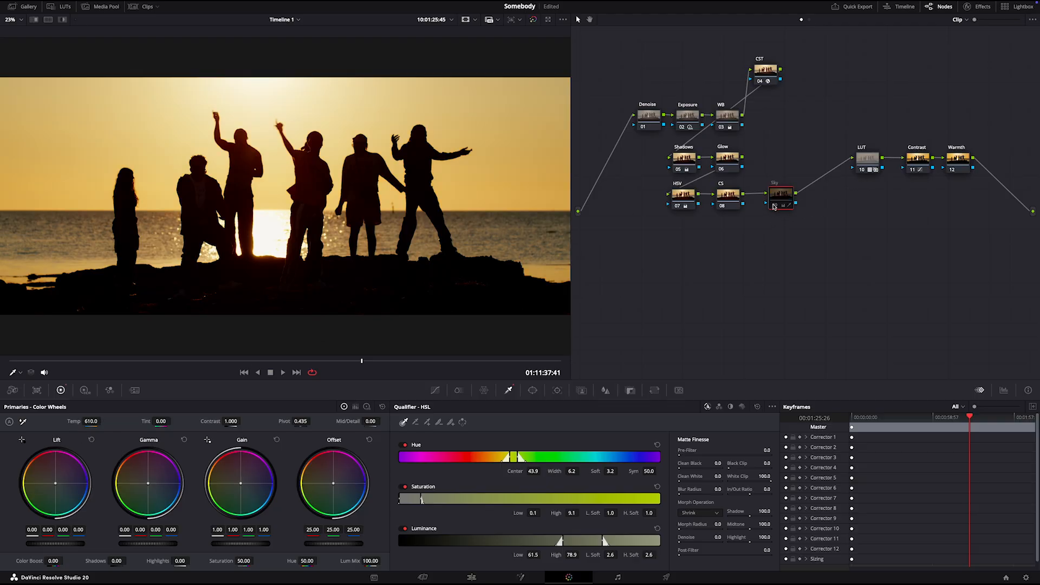
{"action": "left_click", "coordinate": [774, 206]}
{"action": "left_click", "coordinate": [774, 205]}
{"action": "left_click", "coordinate": [775, 206]}
Select all nodes except CST and toggle them off and on to compare the grade with the ungraded image.
{"action": "left_click_drag", "start_coordinate": [993, 243], "coordinate": [653, 120]}
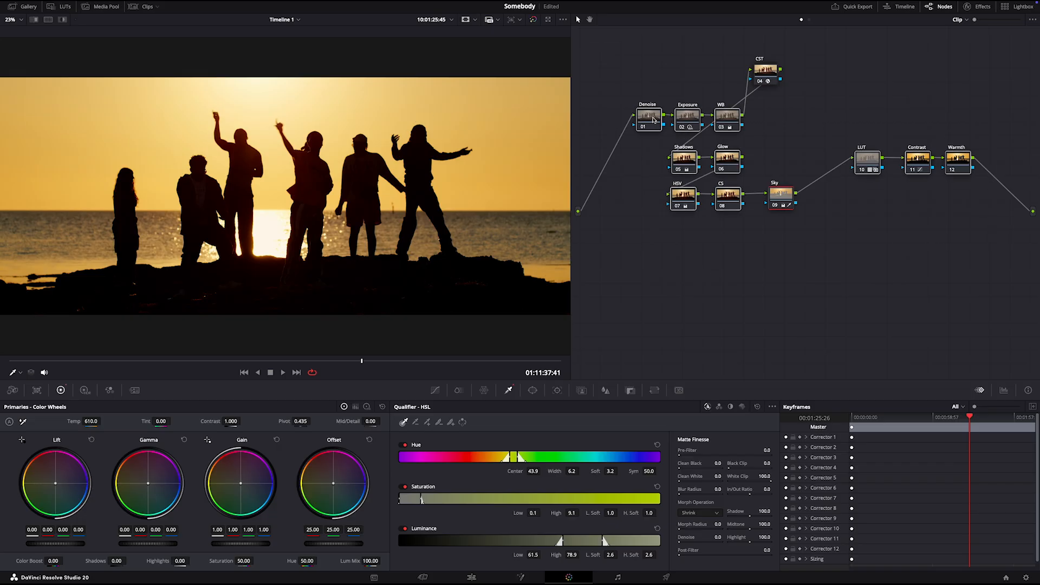
{"action": "key", "text": "super+d"}
{"action": "key", "text": "super+d"}
{"action": "key", "text": "super+d"}
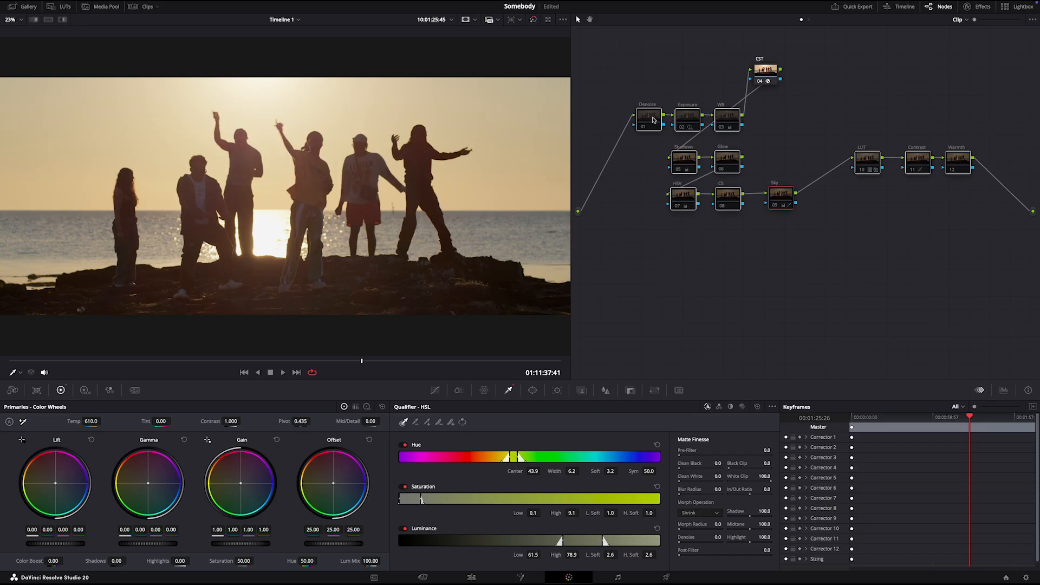
{"action": "key", "text": "super+d"}
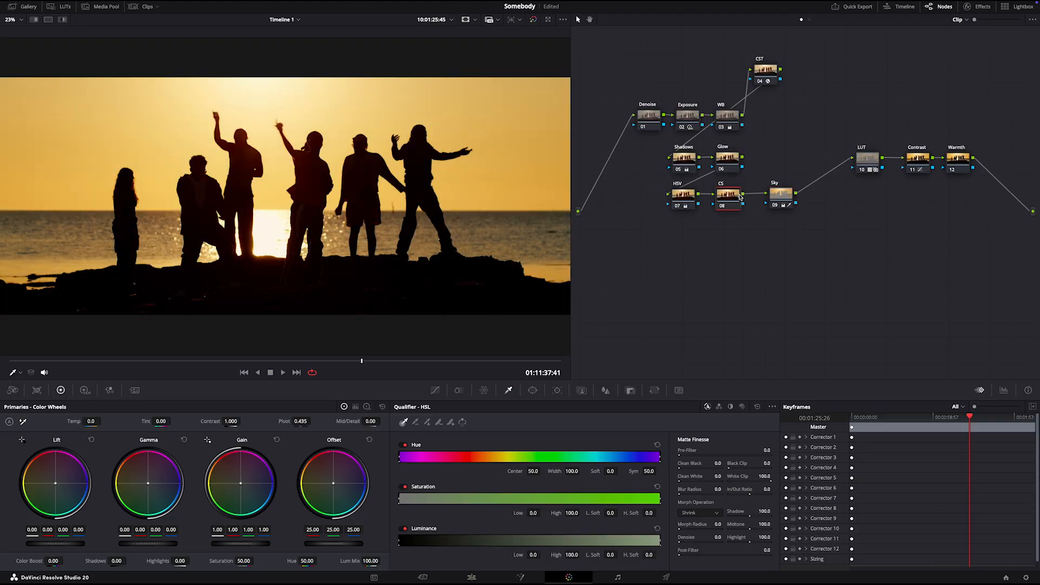
Show the ColorSlice controls for the CS node and repeatedly preview which pixels the Skin slice covers.
{"action": "left_click", "coordinate": [458, 390]}
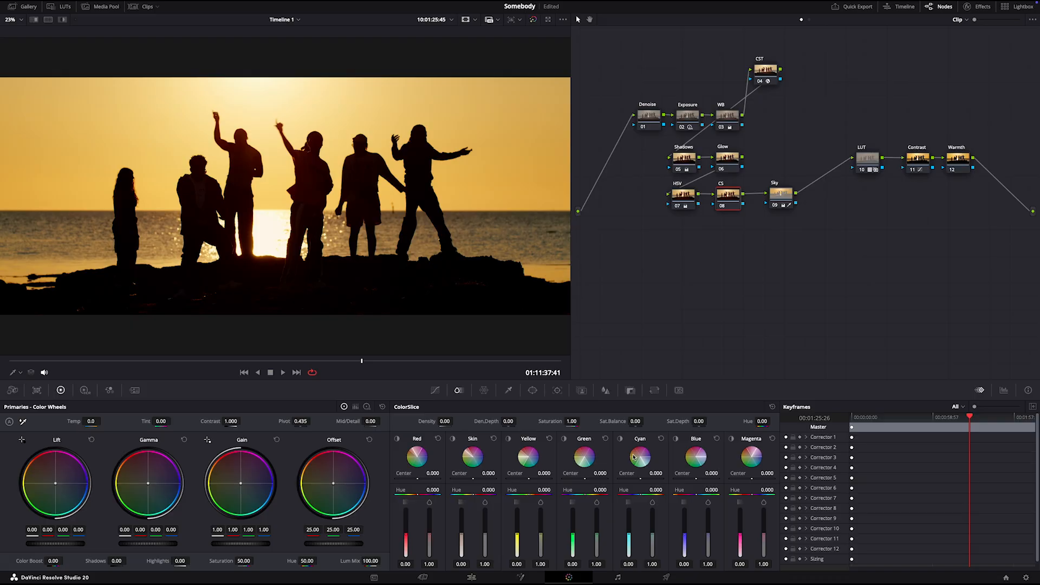
{"action": "left_click", "coordinate": [453, 439]}
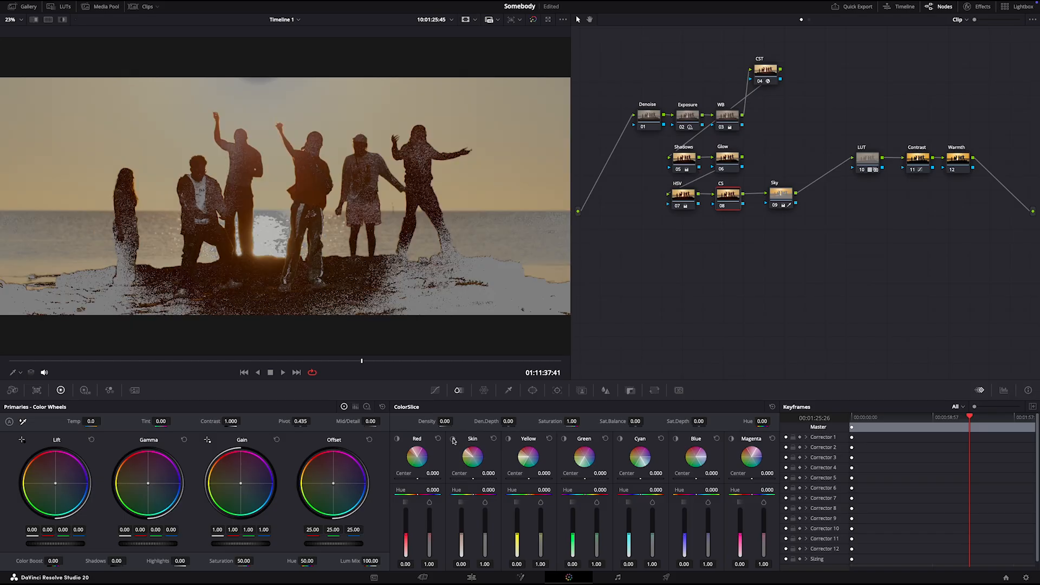
{"action": "left_click", "coordinate": [453, 439]}
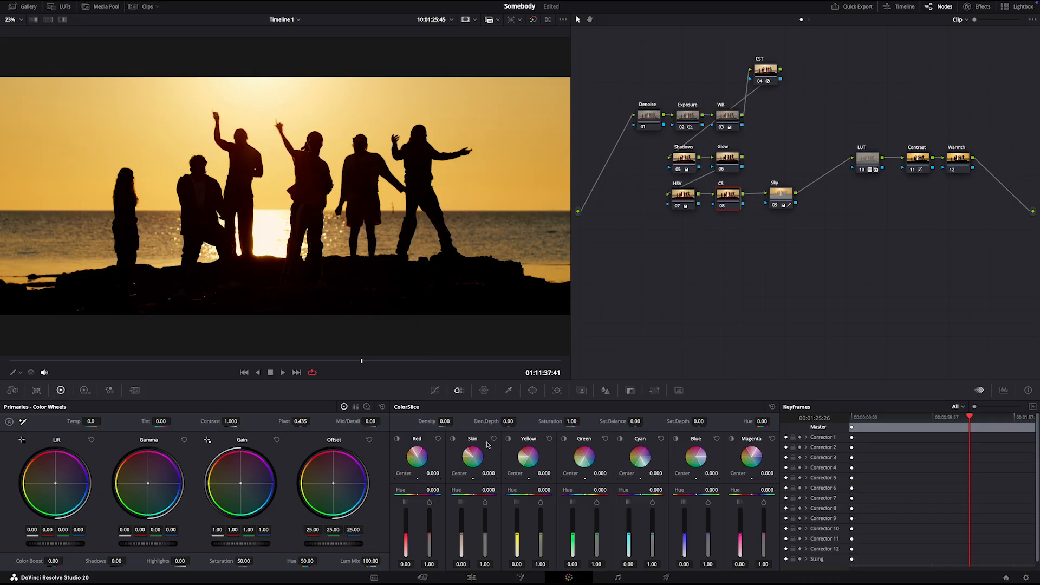
{"action": "left_click", "coordinate": [453, 439]}
{"action": "left_click", "coordinate": [453, 440]}
{"action": "left_click", "coordinate": [453, 439]}
{"action": "left_click", "coordinate": [453, 439]}
Preview the pixels covered by the Yellow, Red, Green and Magenta slices one after another.
{"action": "left_click", "coordinate": [509, 439]}
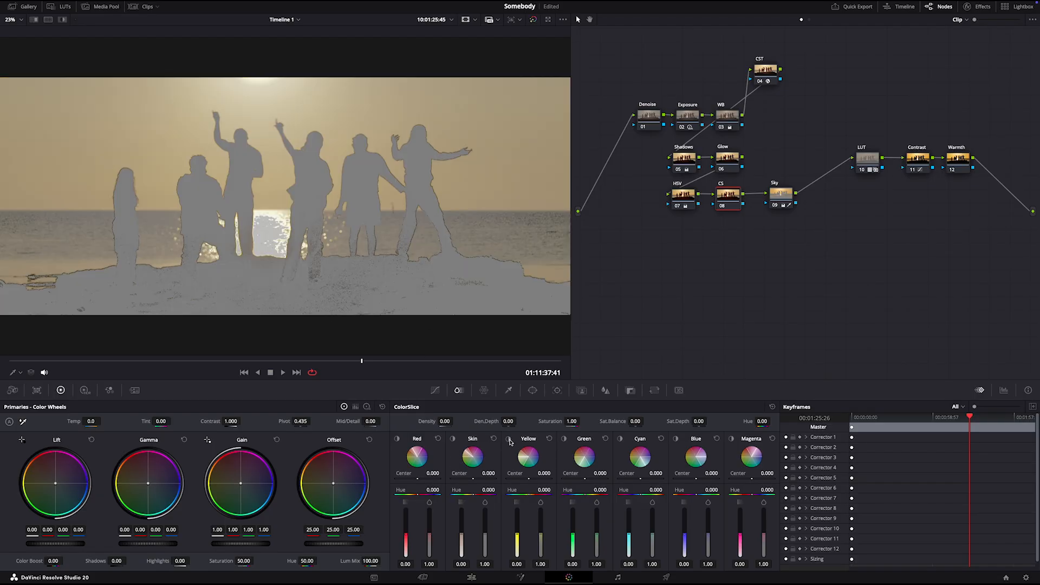
{"action": "left_click", "coordinate": [509, 440]}
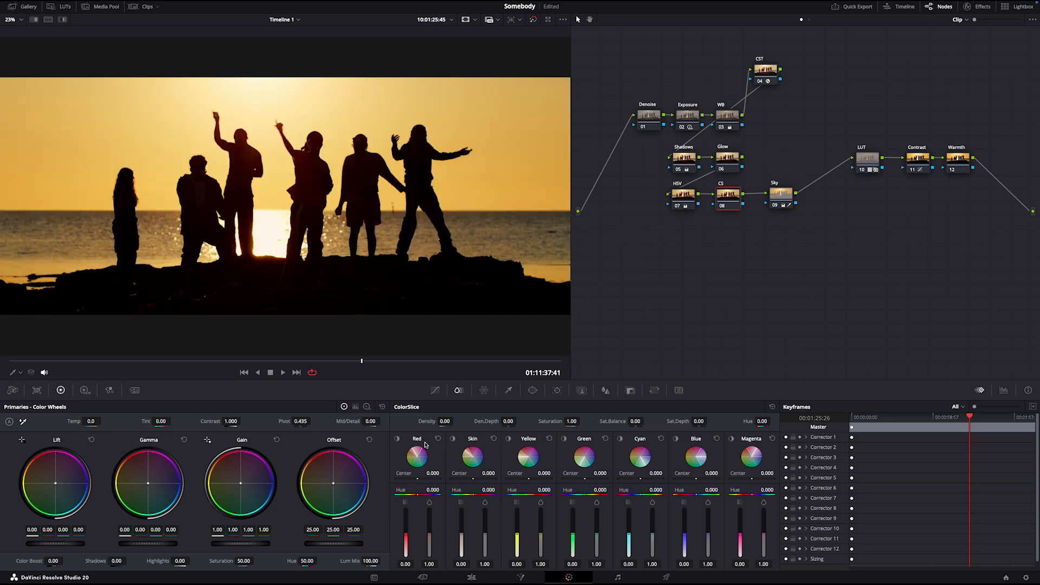
{"action": "left_click", "coordinate": [398, 439]}
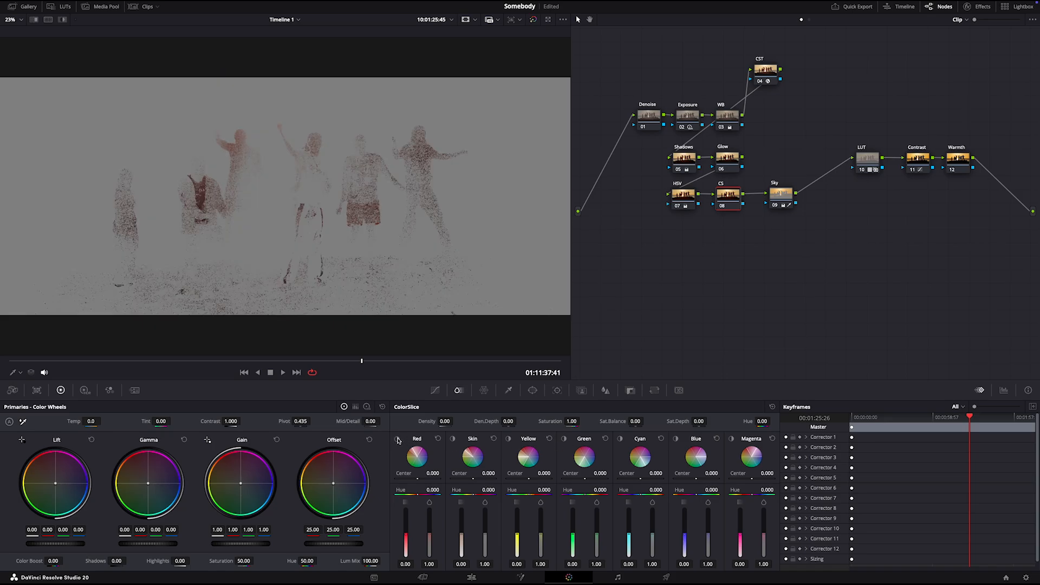
{"action": "left_click", "coordinate": [398, 439]}
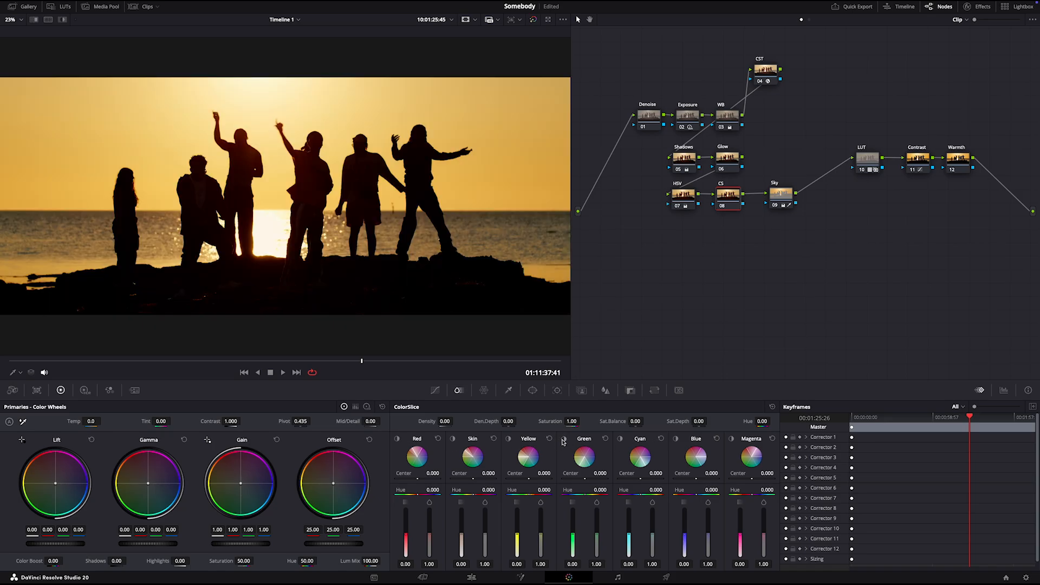
{"action": "left_click", "coordinate": [564, 439]}
{"action": "left_click", "coordinate": [564, 439]}
{"action": "left_click", "coordinate": [732, 439]}
{"action": "left_click", "coordinate": [731, 438]}
Set the Skin slice's saturation to about 1.04 and density to -0.31 on the CS node, toggling the node to compare.
{"action": "mouse_move", "coordinate": [484, 533]}
{"action": "left_mouse_down"}
{"action": "mouse_move", "coordinate": [485, 510]}
{"action": "mouse_move", "coordinate": [484, 557]}
{"action": "mouse_move", "coordinate": [484, 536]}
{"action": "left_mouse_up"}
{"action": "left_click", "coordinate": [721, 210]}
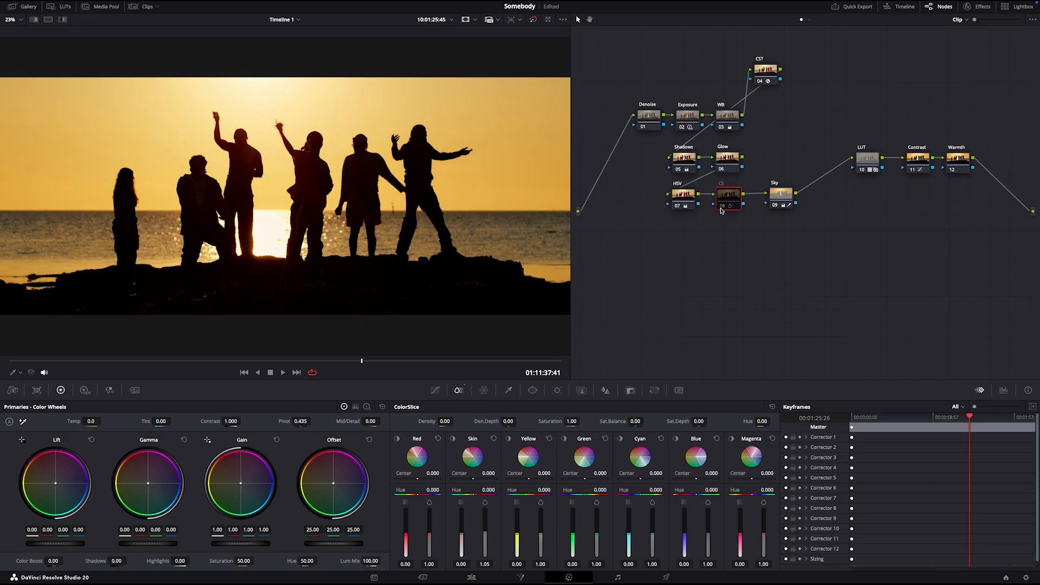
{"action": "left_click_drag", "start_coordinate": [461, 531], "coordinate": [461, 540]}
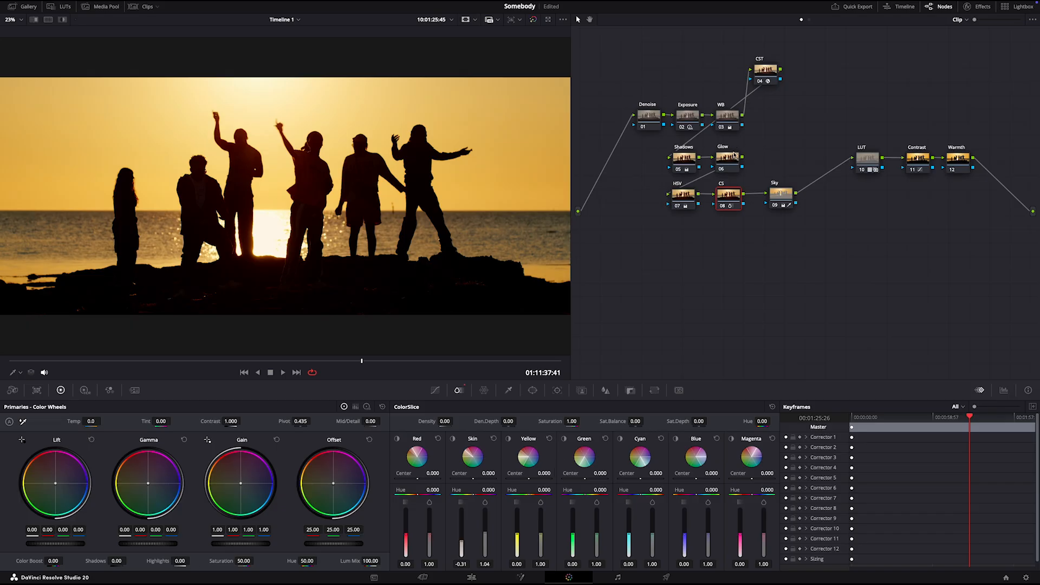
On the Warmth node's custom curves, lower the white points of red slightly, green more and blue the most.
{"action": "left_click", "coordinate": [959, 159]}
{"action": "left_click", "coordinate": [435, 391]}
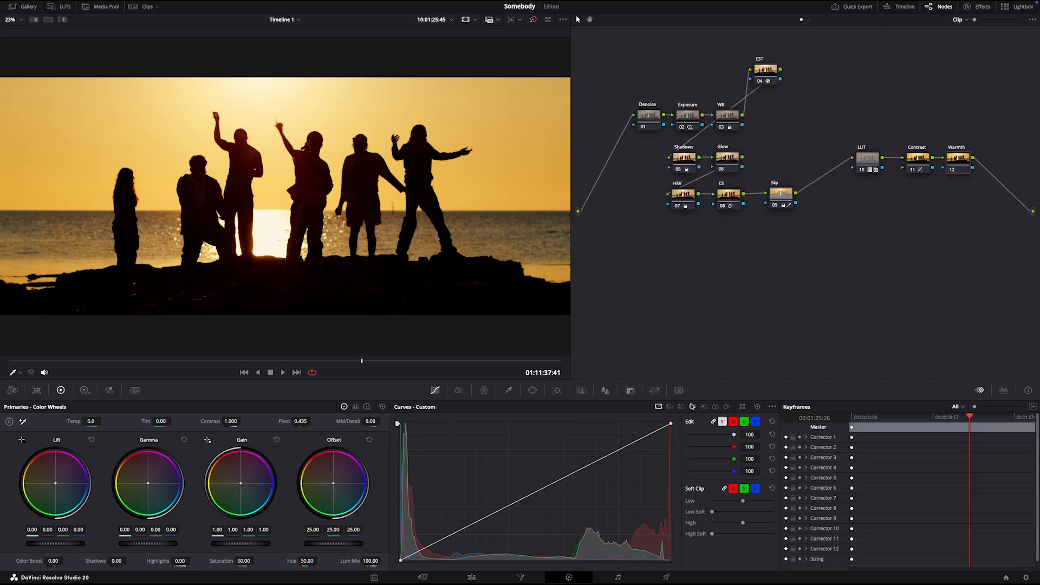
{"action": "left_click", "coordinate": [733, 421]}
{"action": "left_click_drag", "start_coordinate": [672, 428], "coordinate": [674, 437]}
{"action": "left_click", "coordinate": [744, 421]}
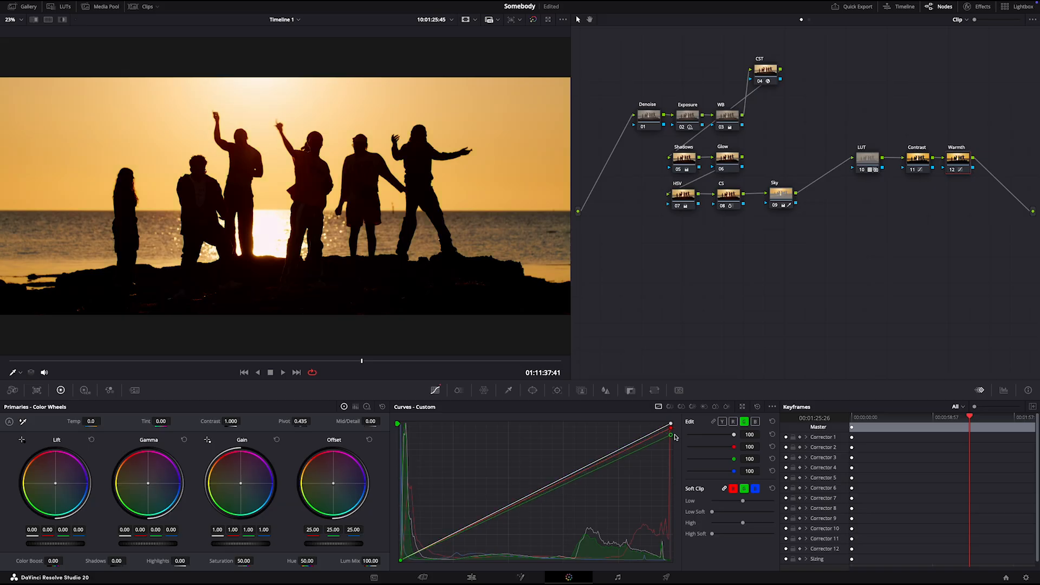
{"action": "left_click", "coordinate": [754, 422]}
{"action": "left_click_drag", "start_coordinate": [672, 425], "coordinate": [677, 444]}
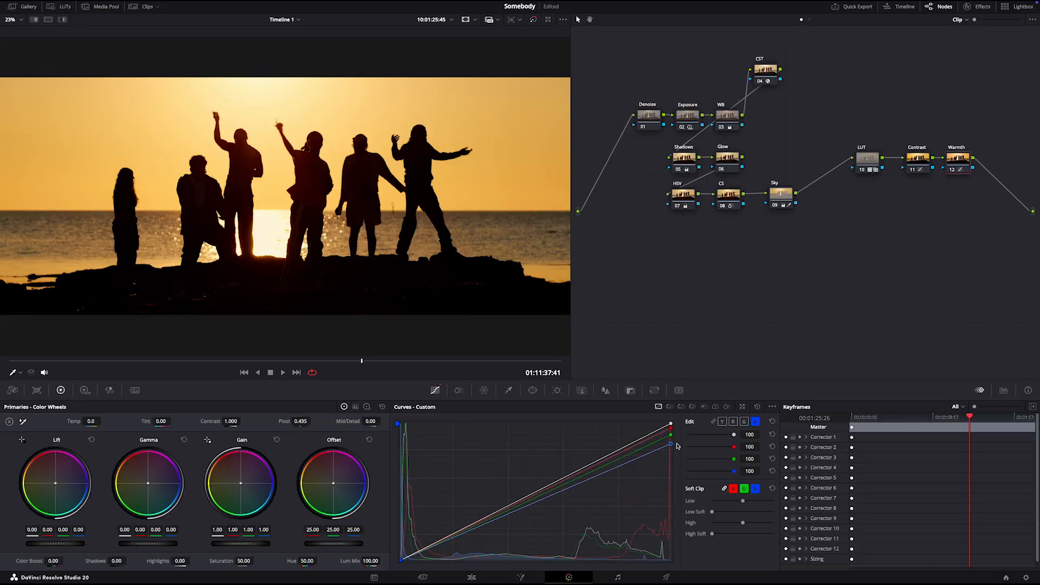
Toggle the Warmth node off and on to compare its effect and save the project.
{"action": "left_click", "coordinate": [952, 171]}
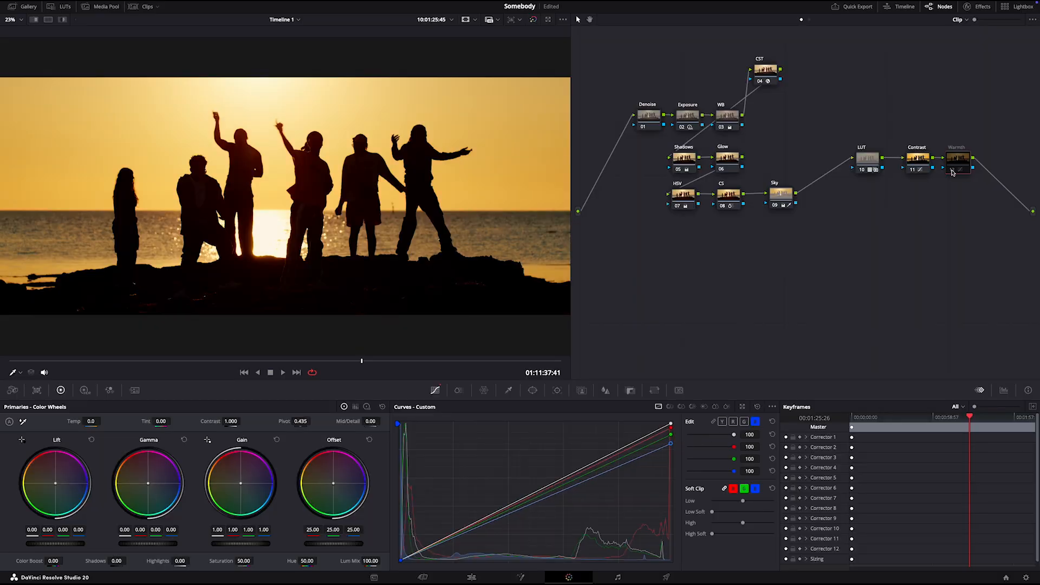
{"action": "left_click", "coordinate": [952, 172]}
{"action": "left_click", "coordinate": [952, 171]}
{"action": "left_click", "coordinate": [952, 171]}
{"action": "key", "text": "ctrl+s"}
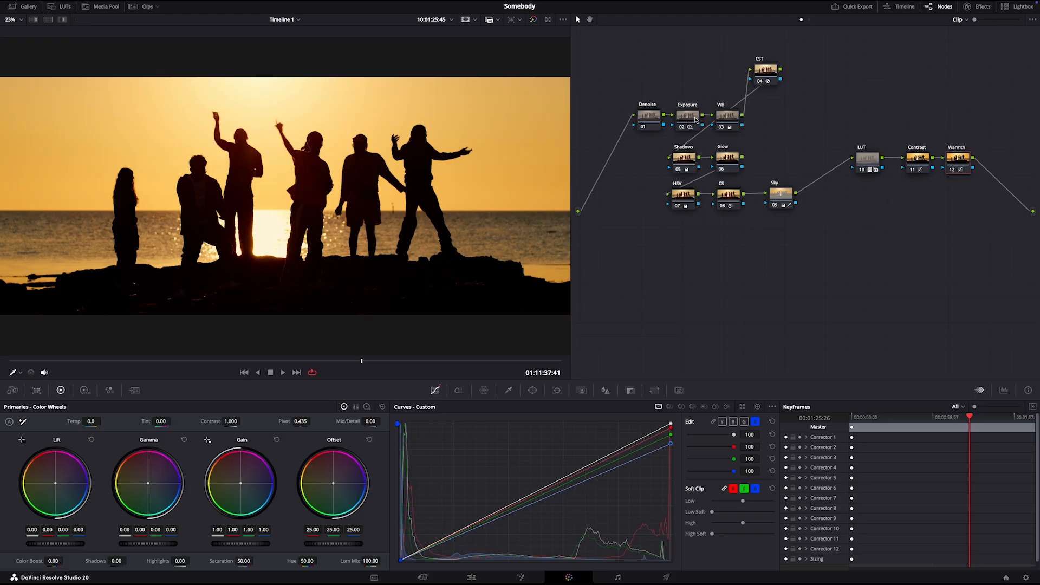
Raise the WB node's color temperature slightly.
{"action": "left_click", "coordinate": [725, 116]}
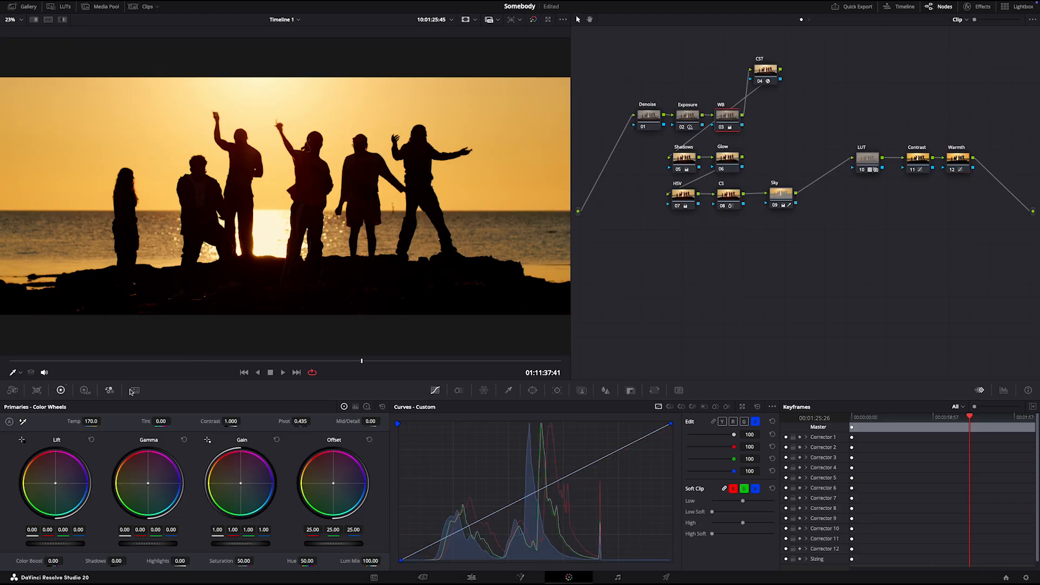
{"action": "left_click_drag", "start_coordinate": [91, 421], "coordinate": [95, 421]}
Qualify the bright sun reflection on the Glow node, raise the matte's blur radius to about 9.5 and adjust its luminance range.
{"action": "left_click", "coordinate": [728, 162]}
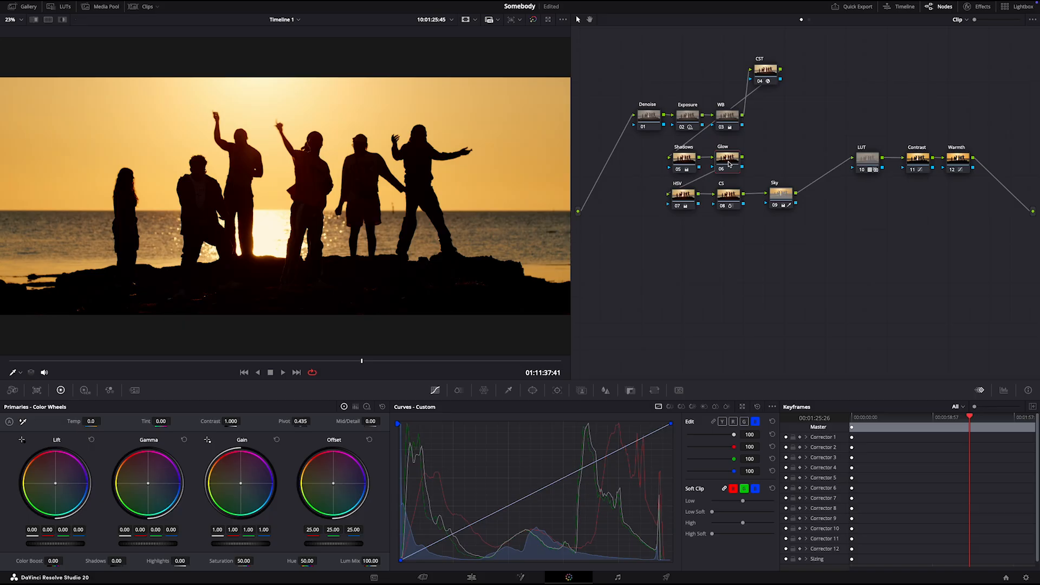
{"action": "left_click", "coordinate": [509, 390]}
{"action": "left_click", "coordinate": [271, 228]}
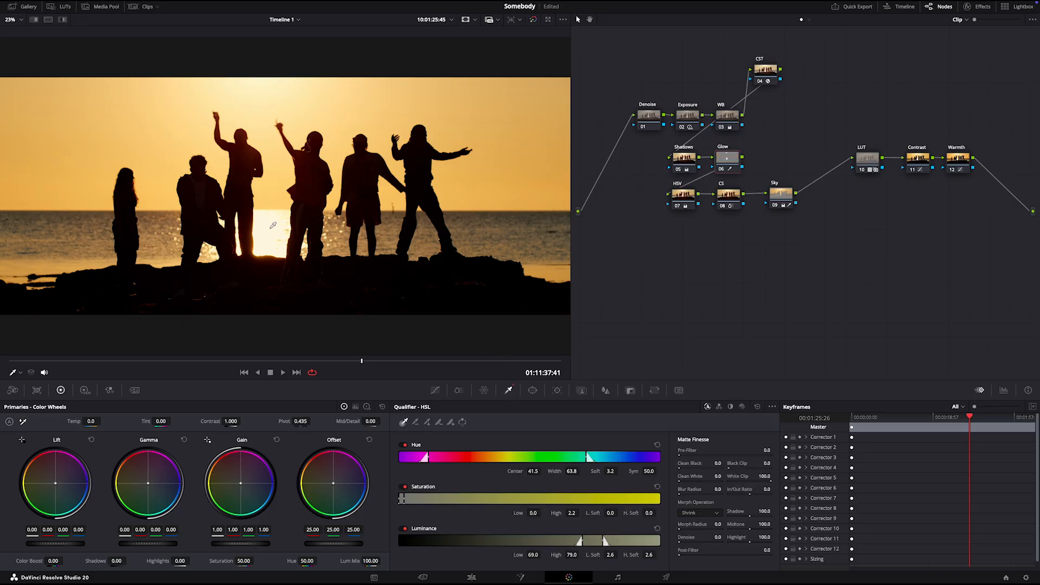
{"action": "key", "text": "shift+h"}
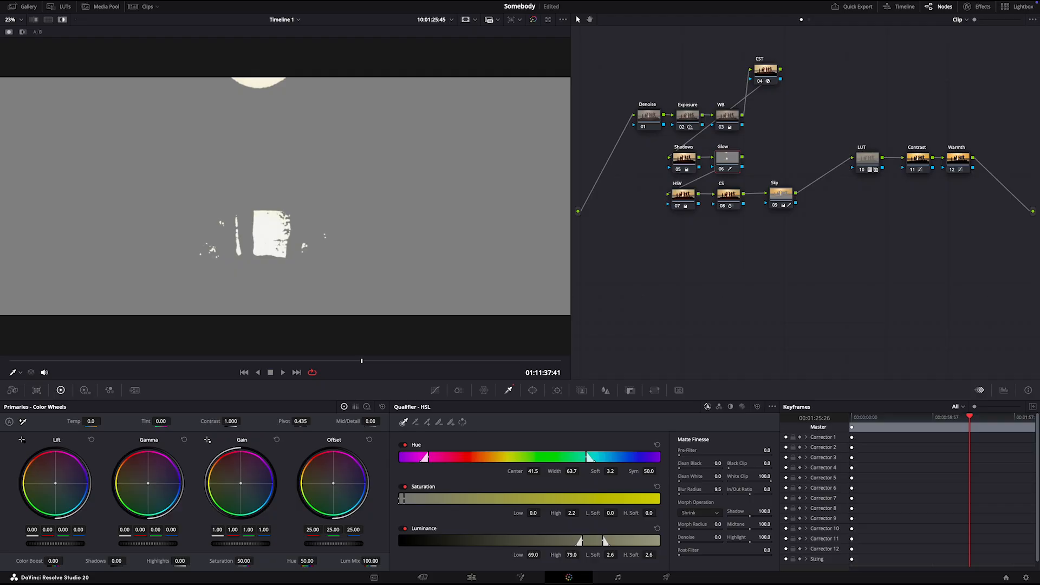
{"action": "left_click_drag", "start_coordinate": [717, 476], "coordinate": [726, 476]}
{"action": "left_click_drag", "start_coordinate": [604, 540], "coordinate": [563, 542]}
Set the Glow node's blur radius to 0.68, leave the highlight view and toggle the node to compare.
{"action": "left_click", "coordinate": [606, 390]}
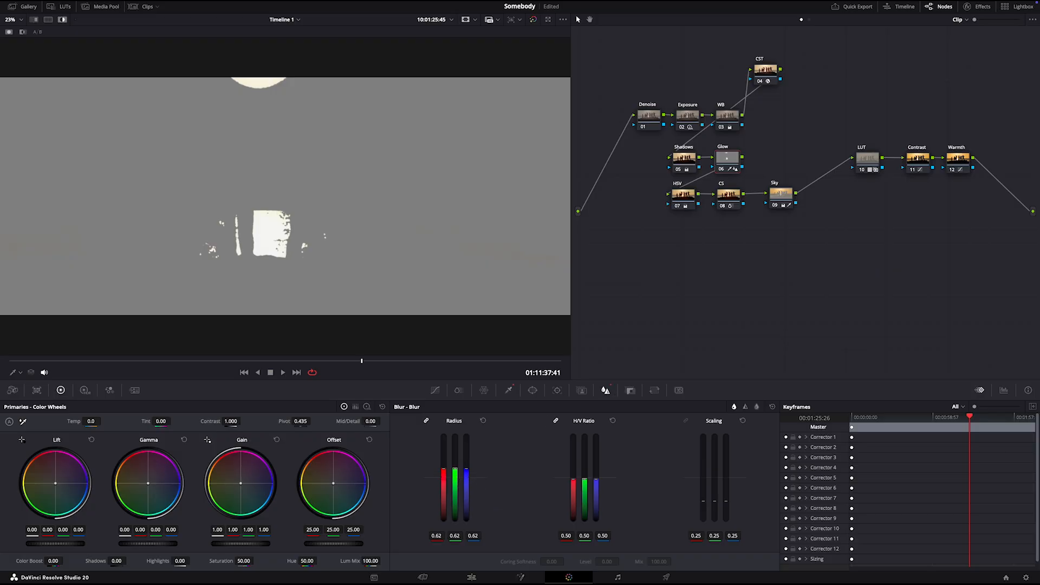
{"action": "left_click_drag", "start_coordinate": [455, 469], "coordinate": [455, 463]}
{"action": "key", "text": "shift+h"}
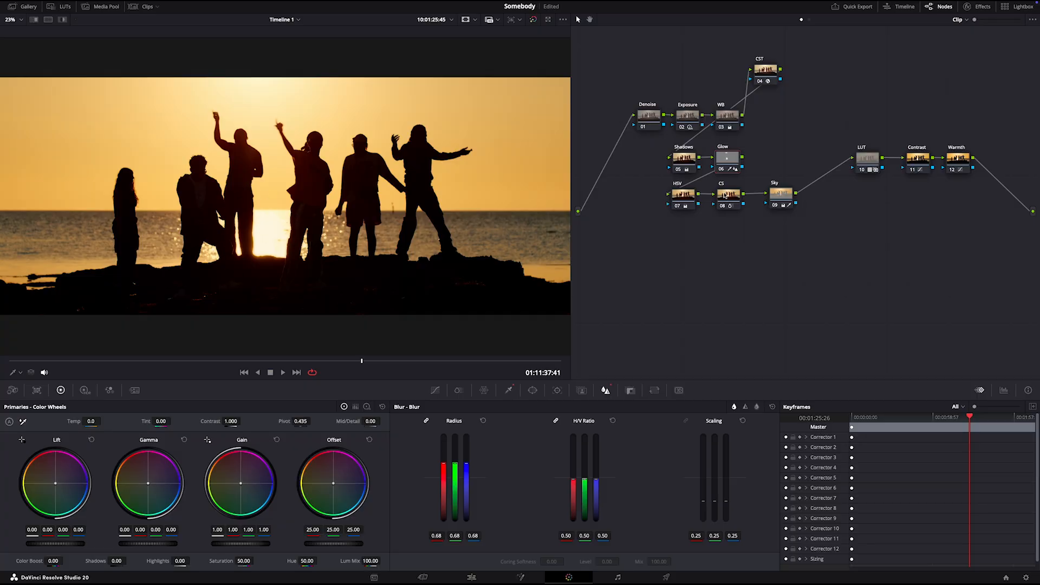
{"action": "left_click", "coordinate": [721, 171]}
{"action": "left_click", "coordinate": [721, 171]}
{"action": "left_click", "coordinate": [721, 171]}
{"action": "left_click", "coordinate": [721, 171]}
Add a serial node after the Glow node and apply the Glow effect to it.
{"action": "key", "text": "alt+s"}
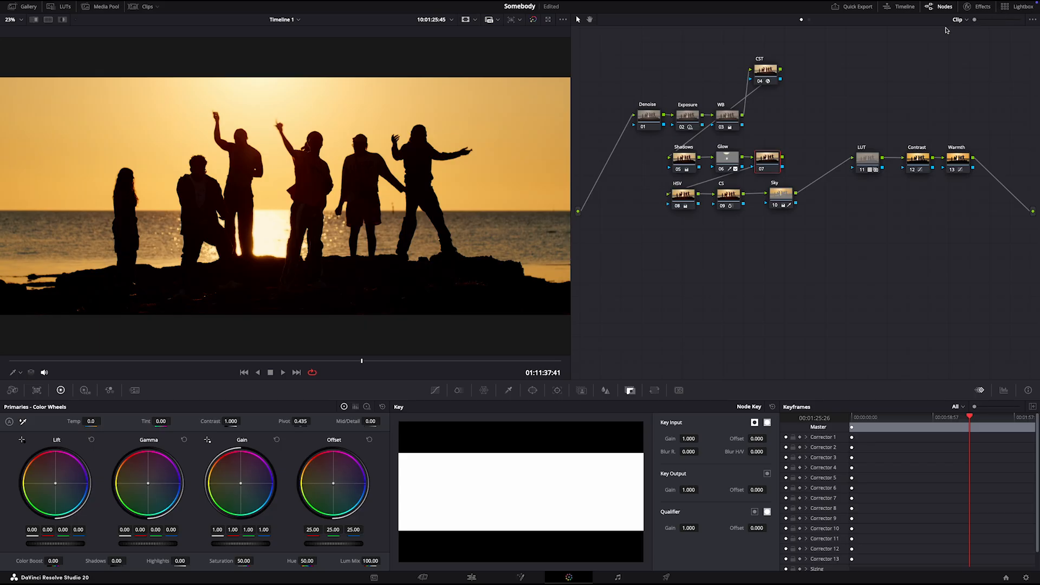
{"action": "left_click", "coordinate": [969, 10]}
{"action": "left_click", "coordinate": [916, 36]}
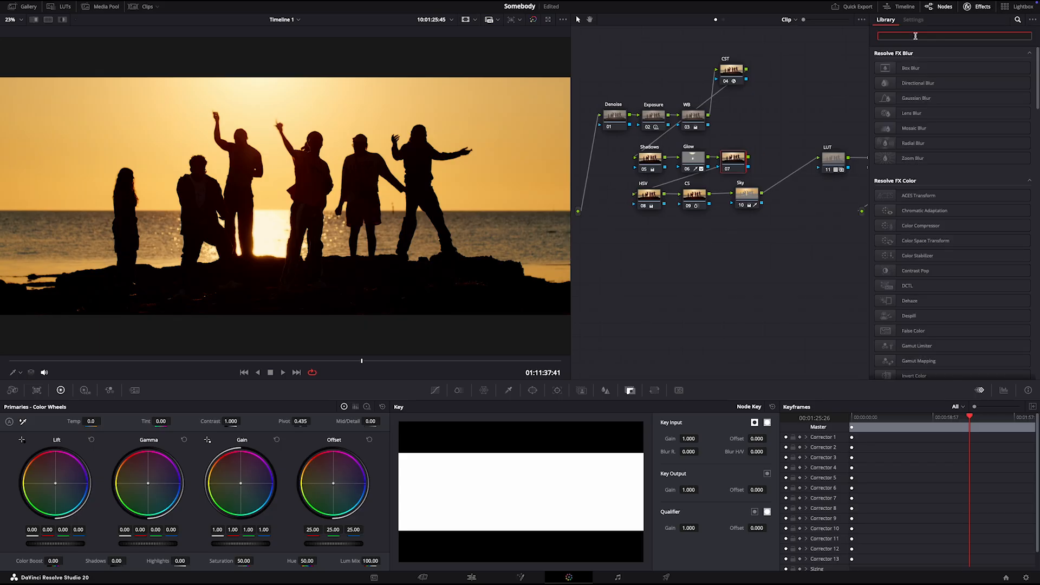
{"action": "type", "text": "glow"}
{"action": "left_click_drag", "start_coordinate": [939, 71], "coordinate": [744, 165]}
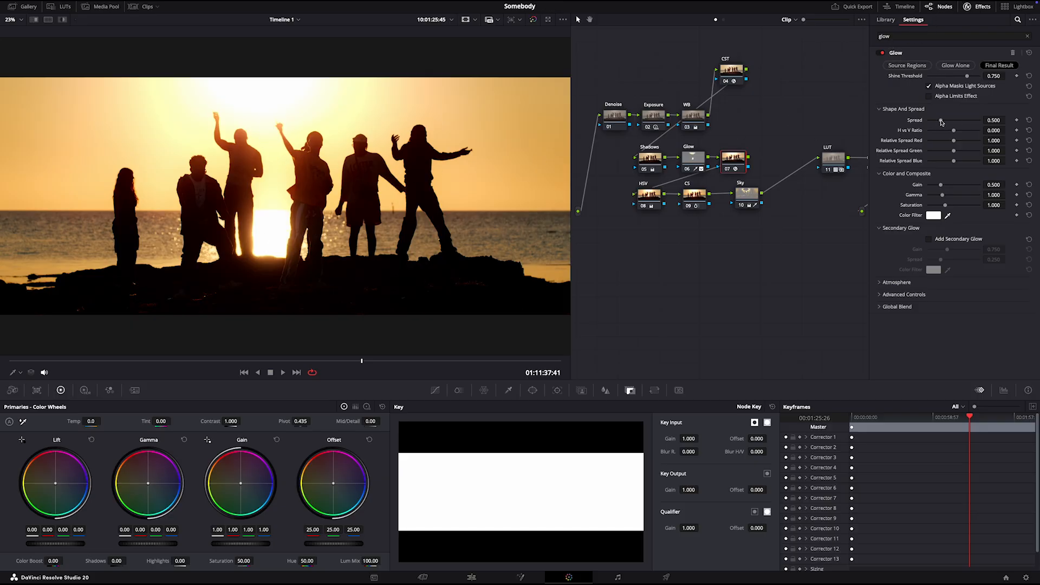
Set the Glow effect's Spread to 0.155, fine-tune its Gain, raise the Shine Threshold and toggle the node to compare.
{"action": "left_click_drag", "start_coordinate": [941, 122], "coordinate": [930, 124]}
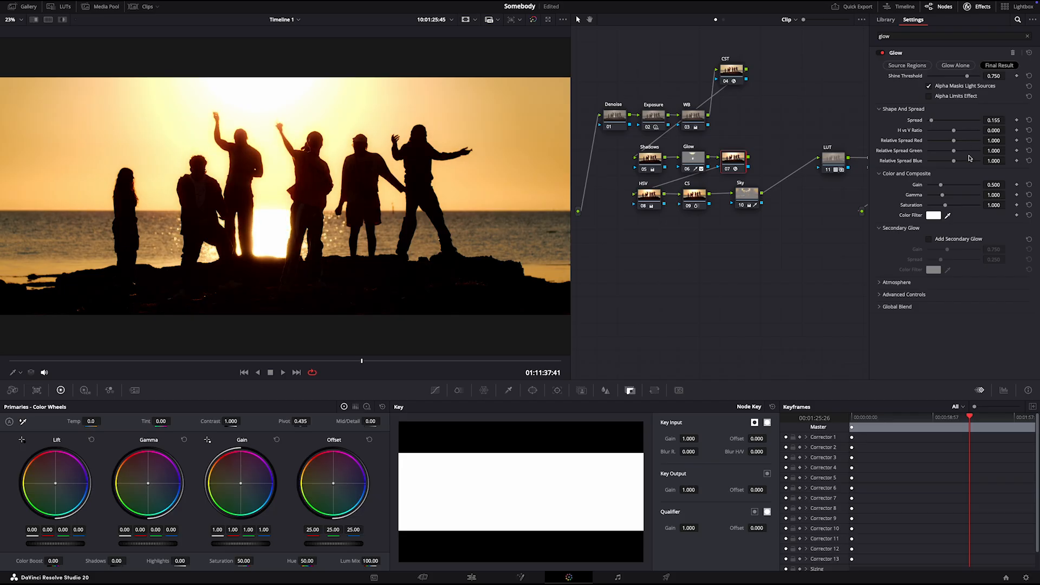
{"action": "left_click_drag", "start_coordinate": [943, 184], "coordinate": [941, 187]}
{"action": "mouse_move", "coordinate": [967, 76]}
{"action": "left_mouse_down"}
{"action": "mouse_move", "coordinate": [942, 78]}
{"action": "mouse_move", "coordinate": [978, 77]}
{"action": "left_mouse_up"}
{"action": "left_click", "coordinate": [970, 9]}
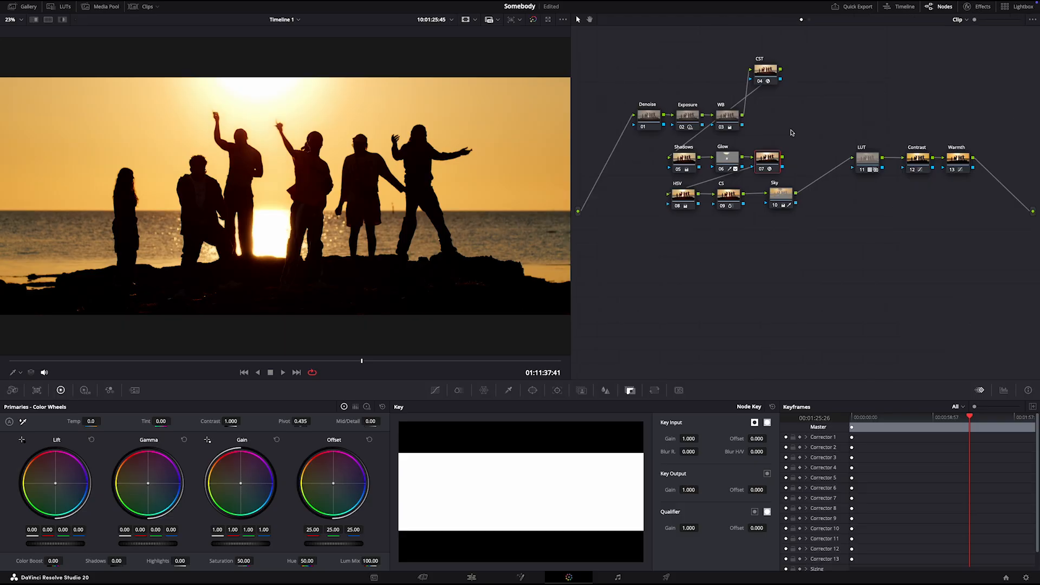
{"action": "left_click", "coordinate": [762, 170]}
{"action": "left_click", "coordinate": [762, 170]}
Try a Highlights adjustment on the Glow node, lower its Gain to 0.99 and toggle the node to compare.
{"action": "left_click", "coordinate": [726, 159]}
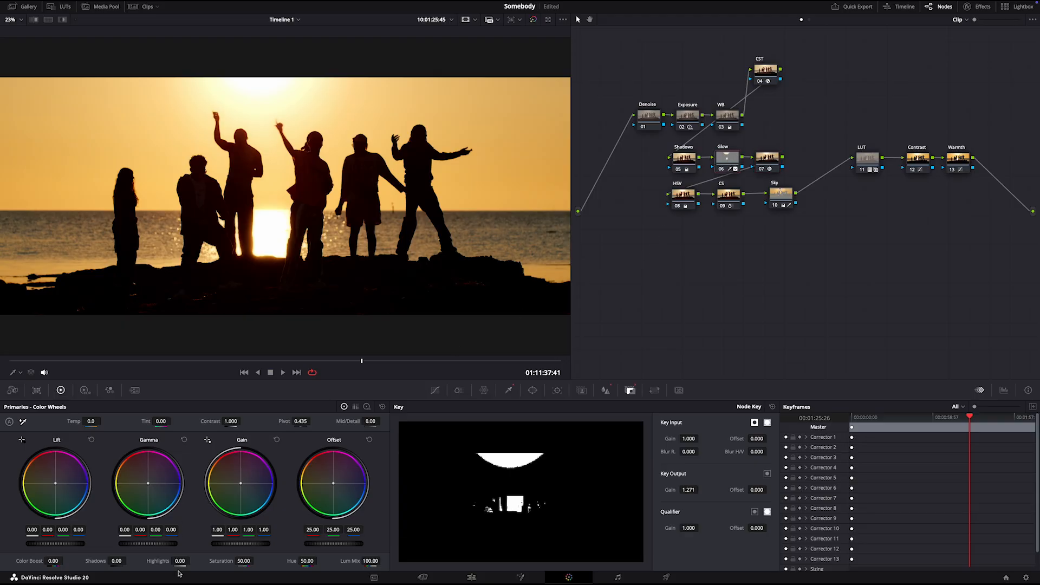
{"action": "left_click_drag", "start_coordinate": [179, 561], "coordinate": [191, 561]}
{"action": "left_click_drag", "start_coordinate": [241, 543], "coordinate": [238, 543]}
{"action": "key", "text": "super+d"}
{"action": "key", "text": "super+d"}
{"action": "key", "text": "super+d"}
{"action": "key", "text": "super+d"}
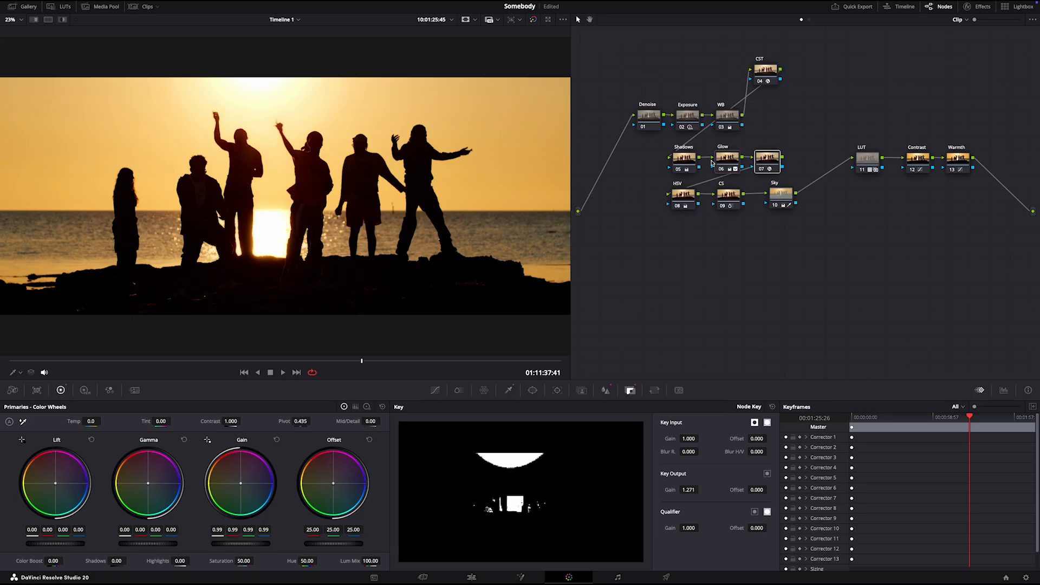
{"action": "key", "text": "super+d"}
{"action": "key", "text": "super+d"}
Add a serial node after the Sky node and apply the Halation effect to it.
{"action": "key", "text": "alt+s"}
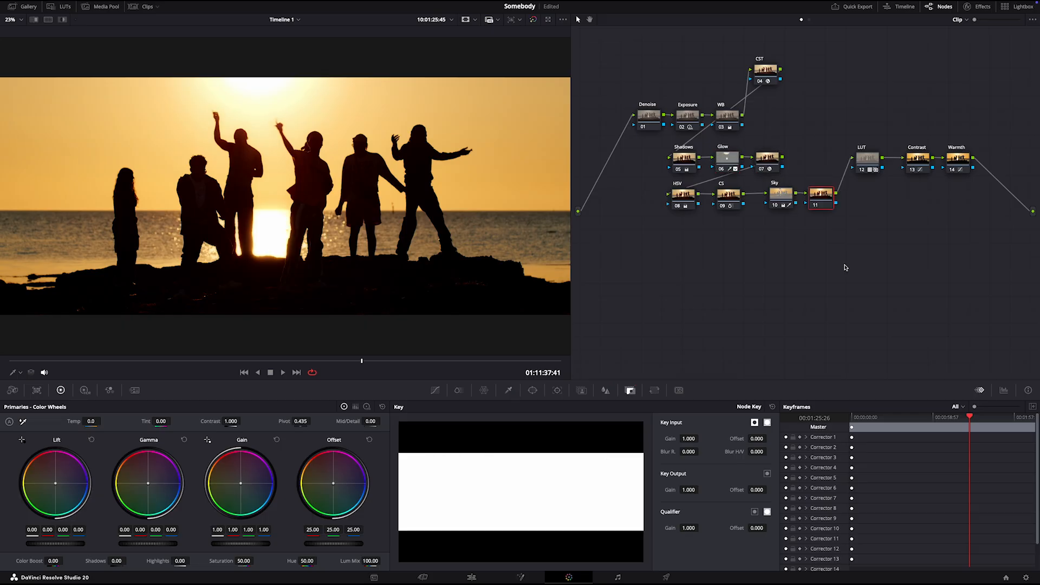
{"action": "left_click", "coordinate": [978, 7]}
{"action": "left_click", "coordinate": [1016, 20]}
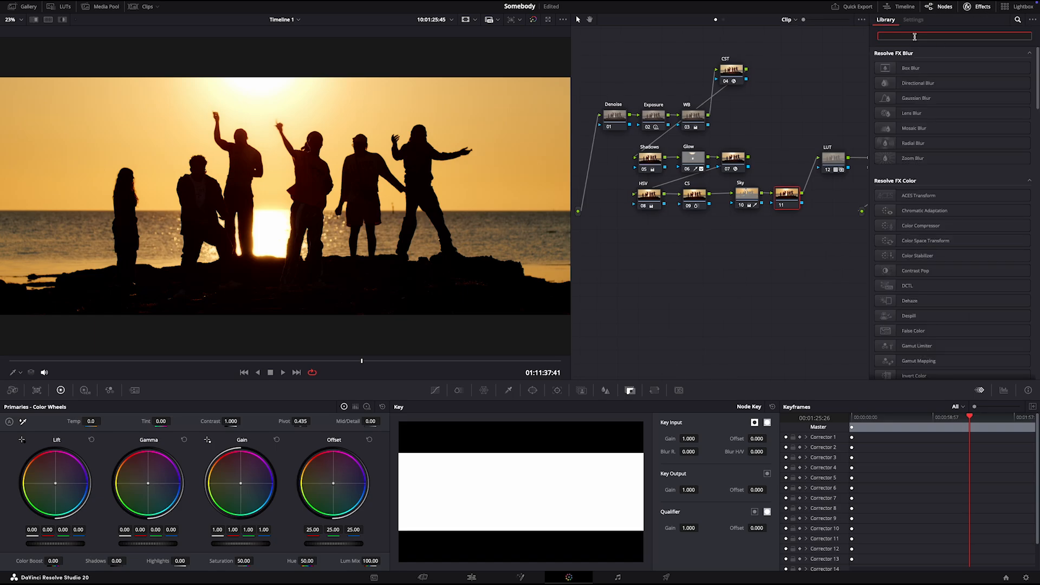
{"action": "type", "text": "hal"}
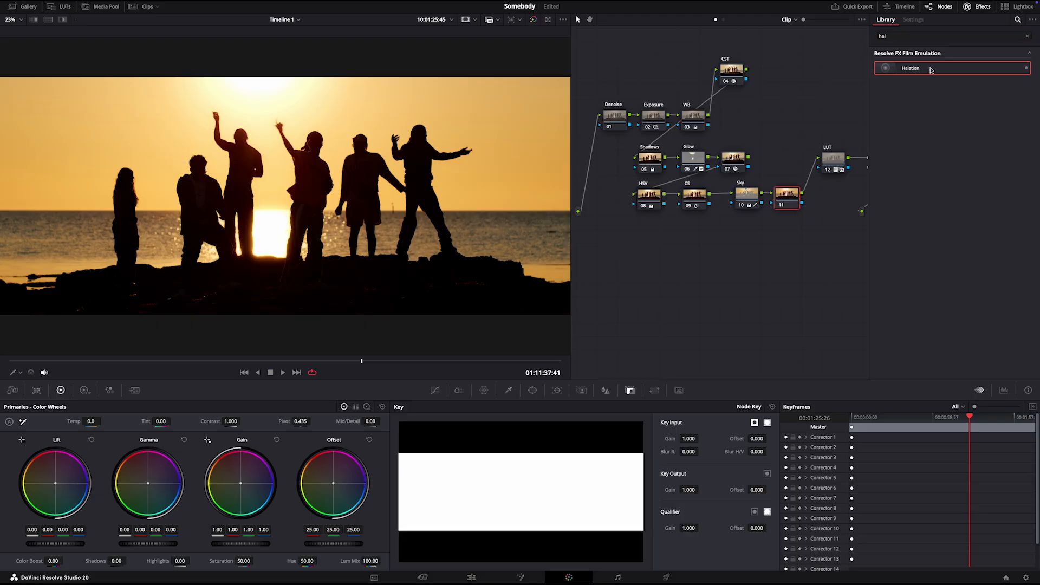
{"action": "left_click_drag", "start_coordinate": [932, 70], "coordinate": [792, 202]}
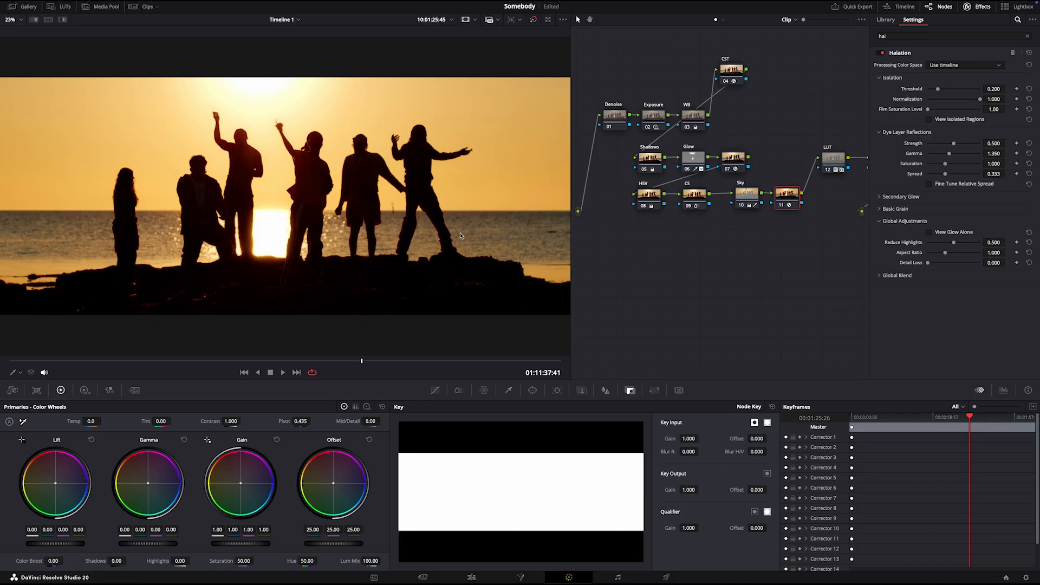
Set the Halation effect's Strength to 0.597 and Threshold to 0.271, and toggle its node to compare.
{"action": "left_click_drag", "start_coordinate": [954, 143], "coordinate": [956, 145]}
{"action": "mouse_move", "coordinate": [939, 89]}
{"action": "left_mouse_down"}
{"action": "mouse_move", "coordinate": [953, 91]}
{"action": "mouse_move", "coordinate": [942, 91]}
{"action": "left_mouse_up"}
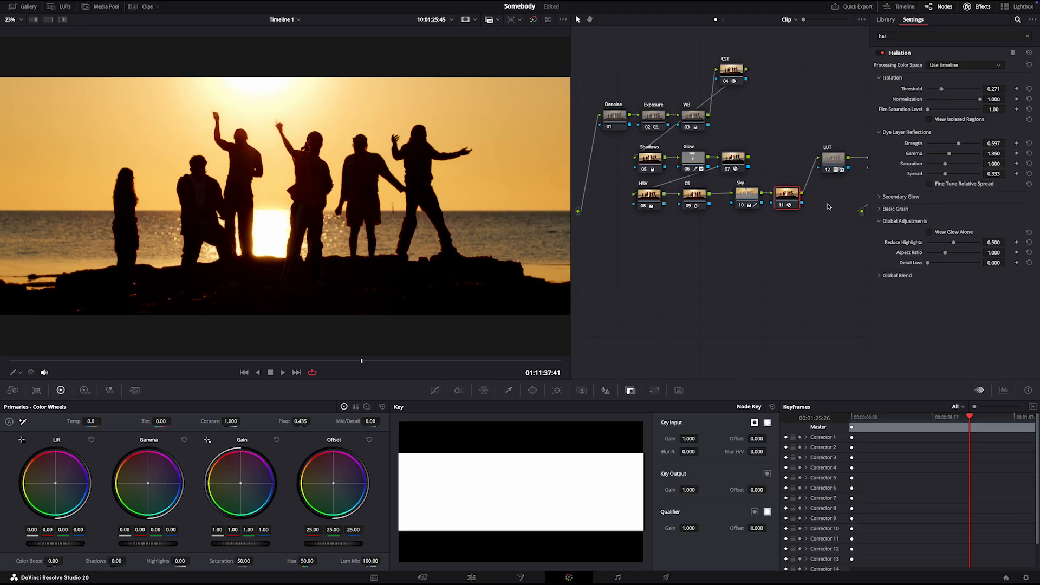
{"action": "left_click", "coordinate": [781, 206]}
{"action": "left_click", "coordinate": [781, 207]}
{"action": "left_click", "coordinate": [782, 206]}
{"action": "left_click", "coordinate": [782, 206]}
Close the effects library and save the project.
{"action": "left_click", "coordinate": [972, 7]}
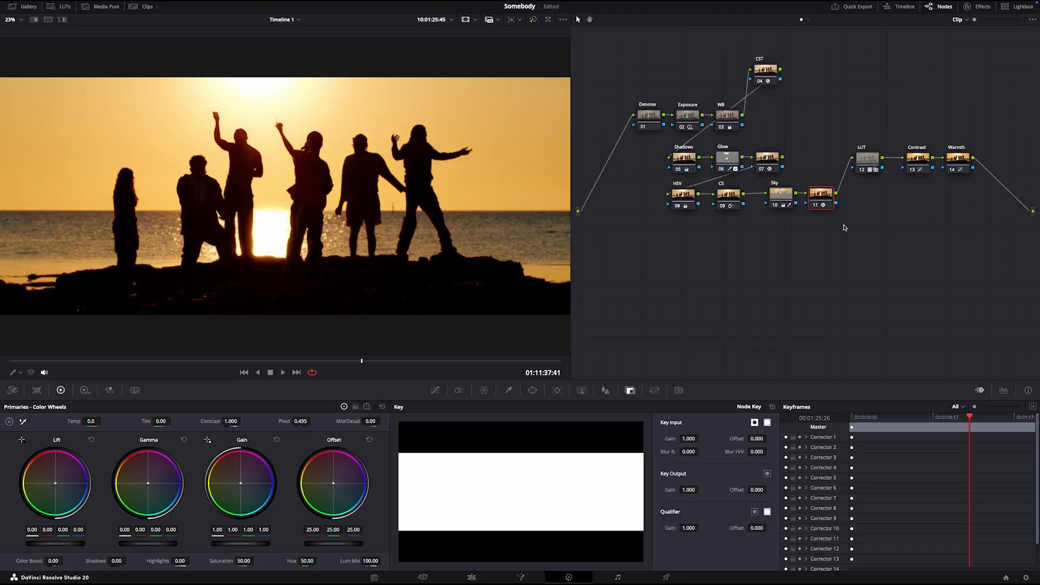
{"action": "key", "text": "ctrl+s"}
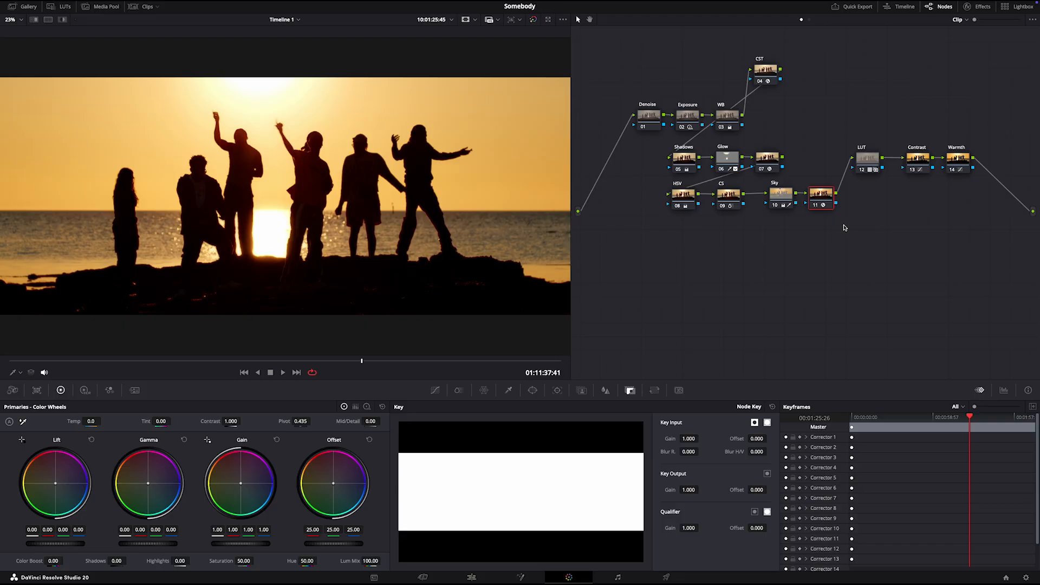